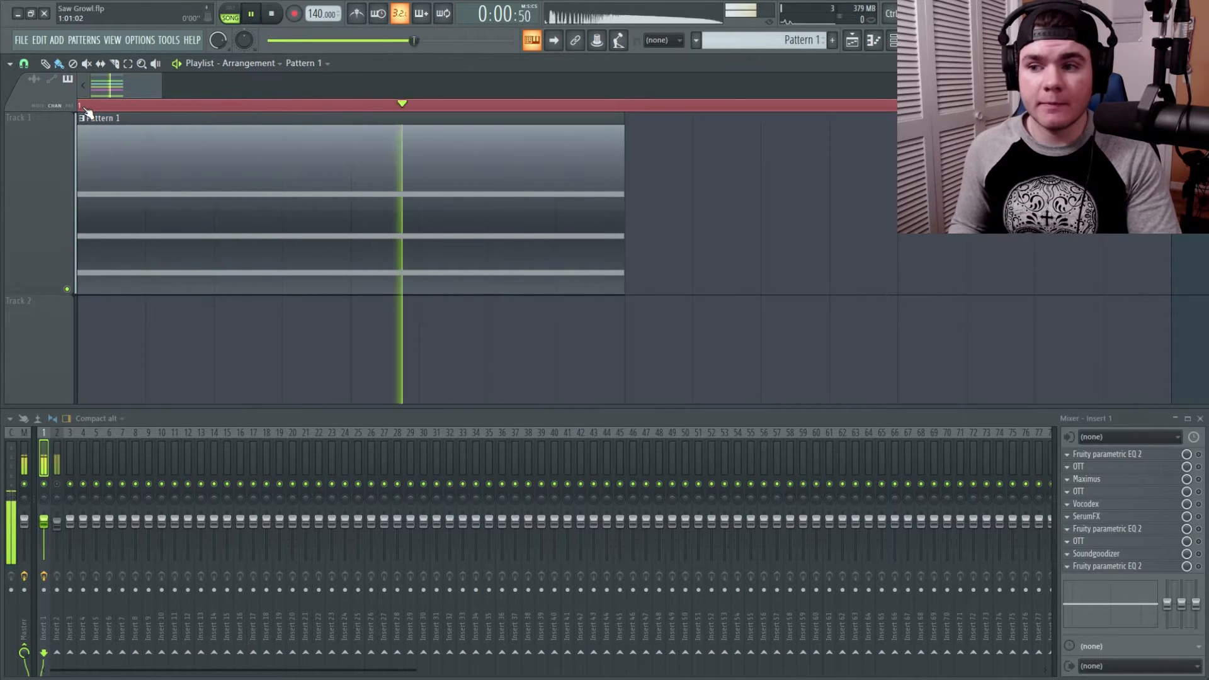
- Stop playback and inspect the Serum channel's oscillator setup and the SUB channel's notes in the piano roll
key(space)
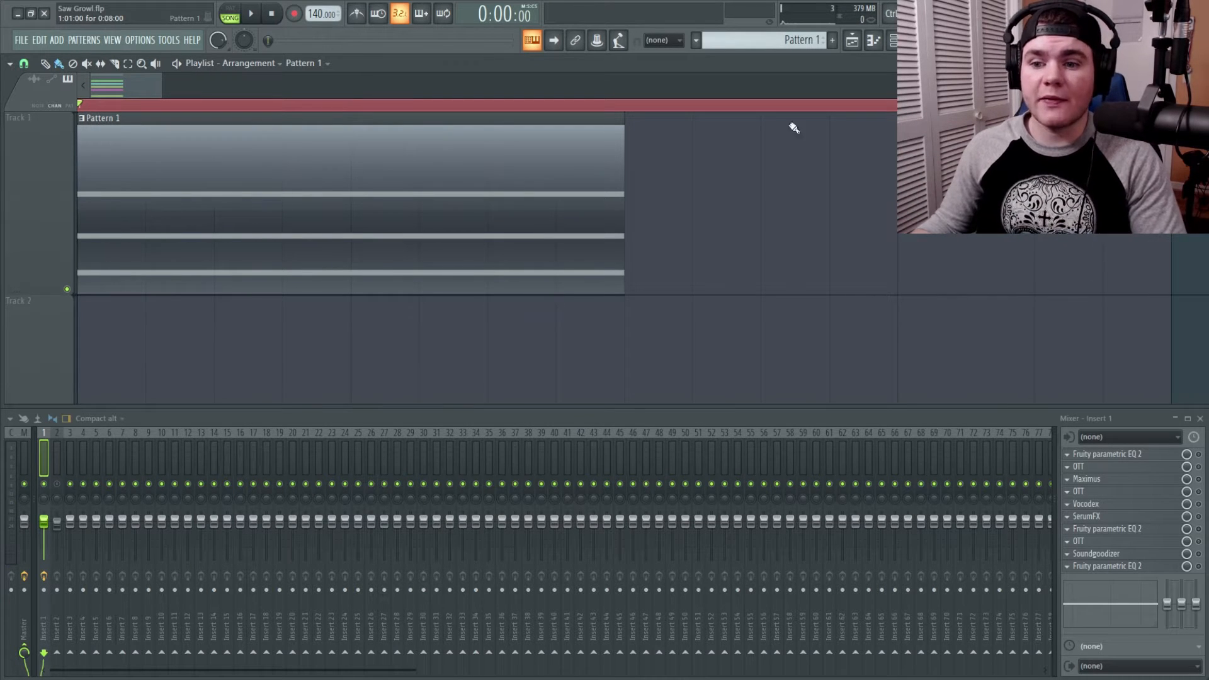
click(893, 43)
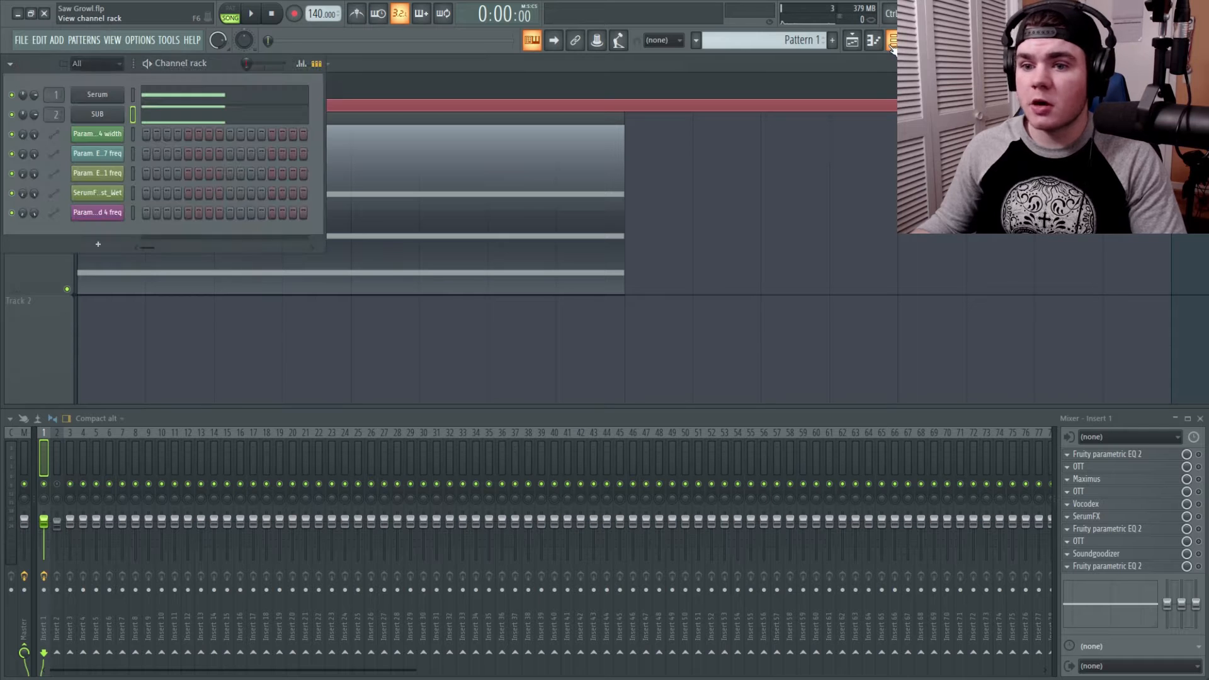
click(110, 100)
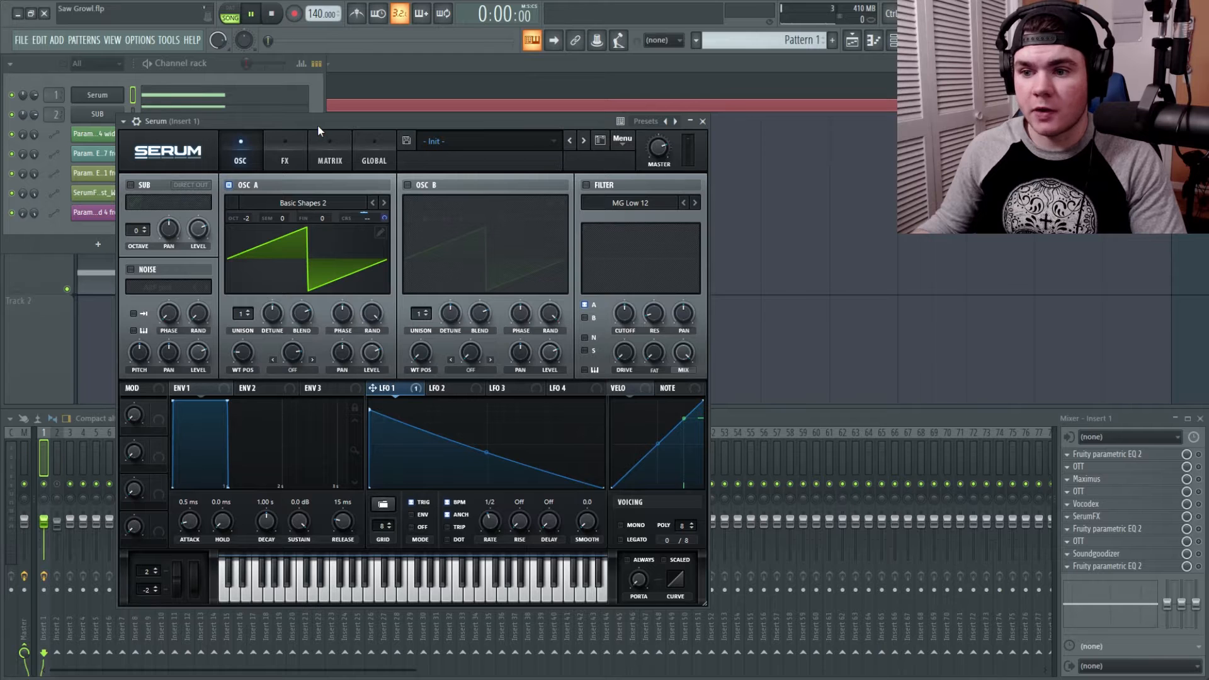
click(703, 121)
click(174, 120)
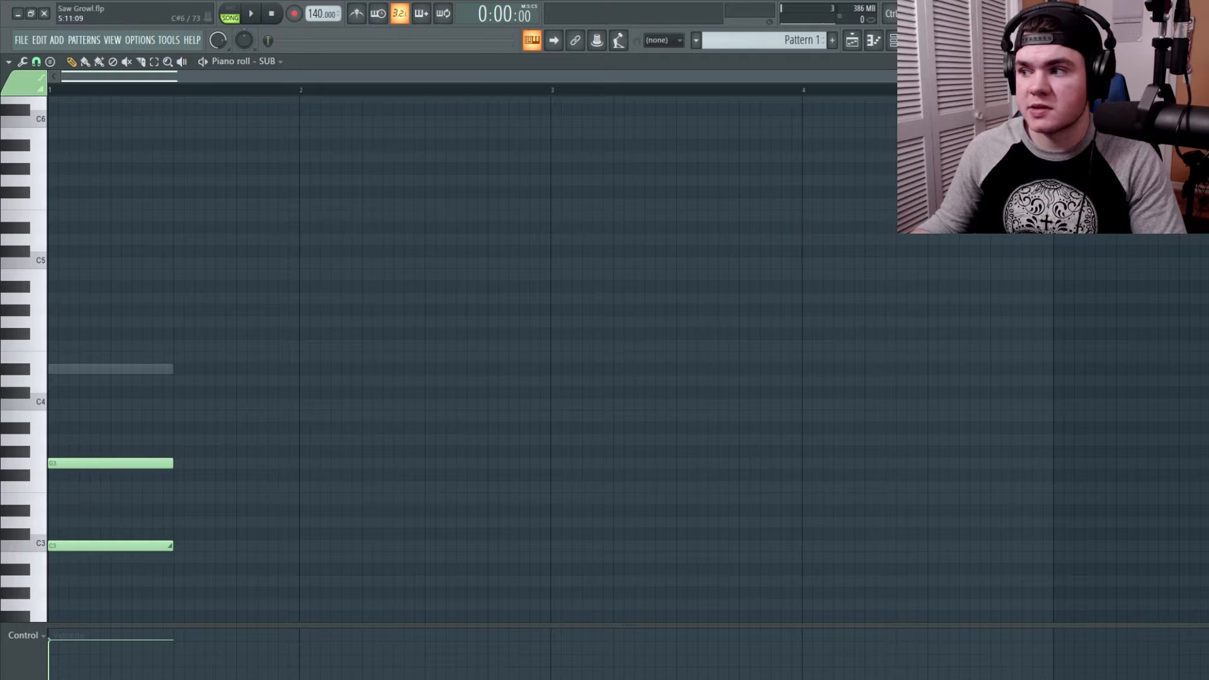
click(1200, 62)
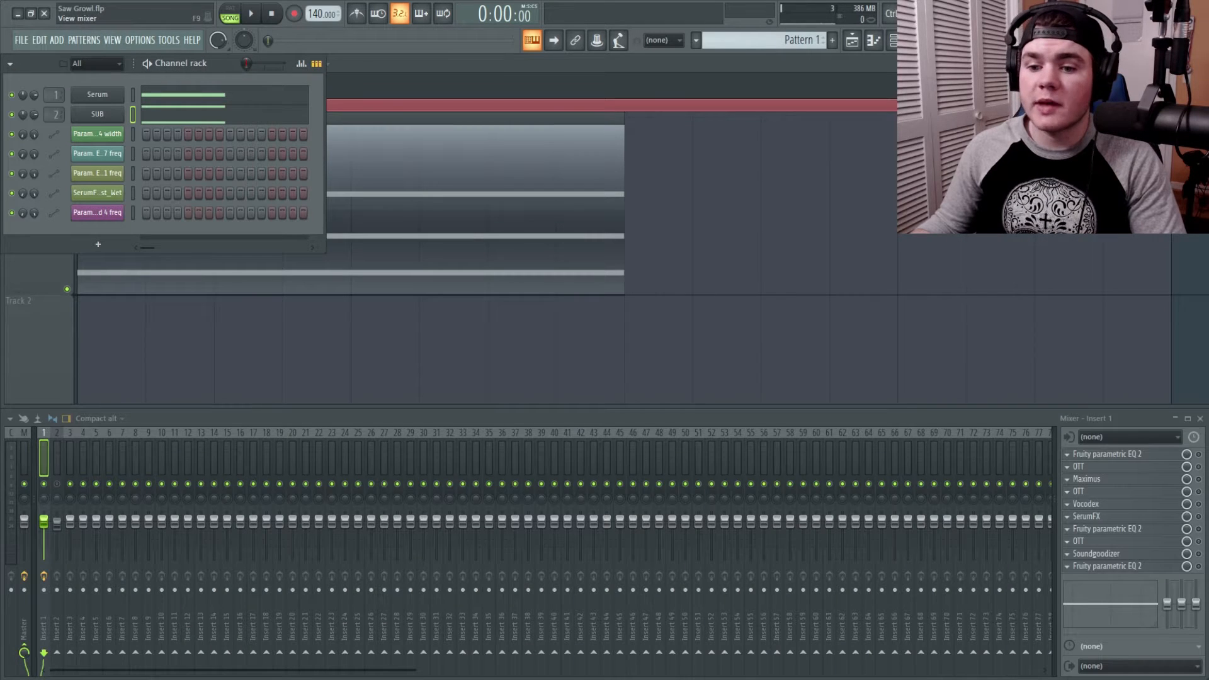
- Toggle the mute of mixer track Insert 2 and hide the channel rack
click(57, 483)
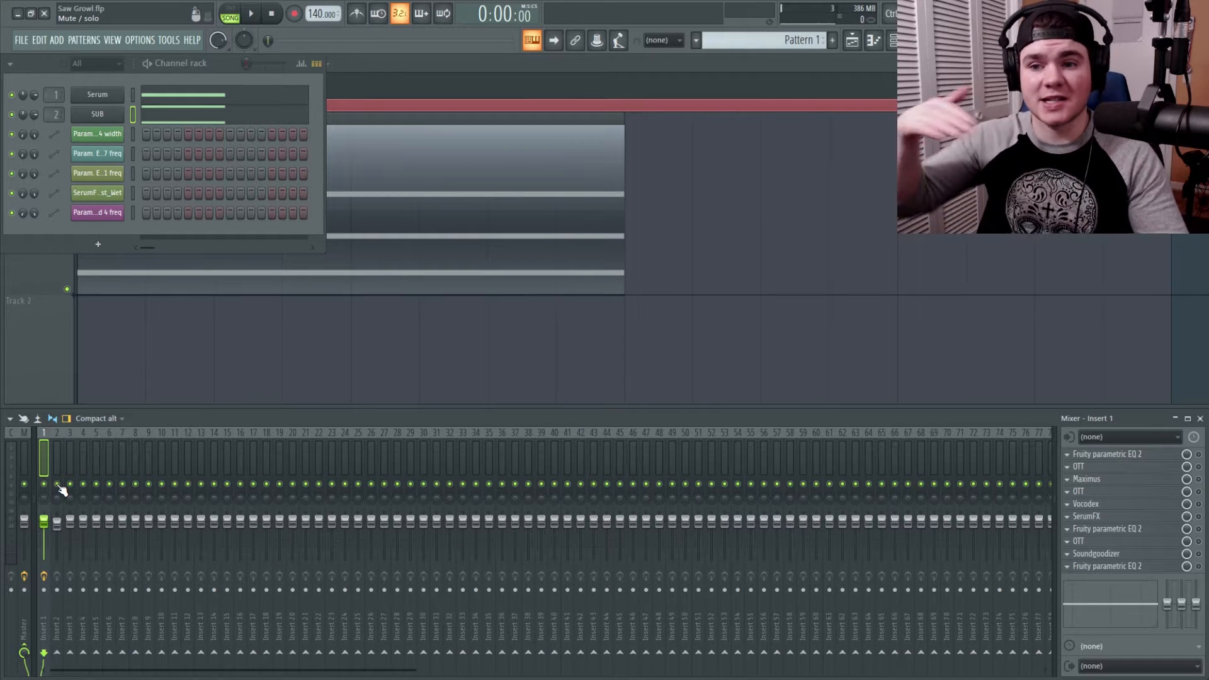
key(F6)
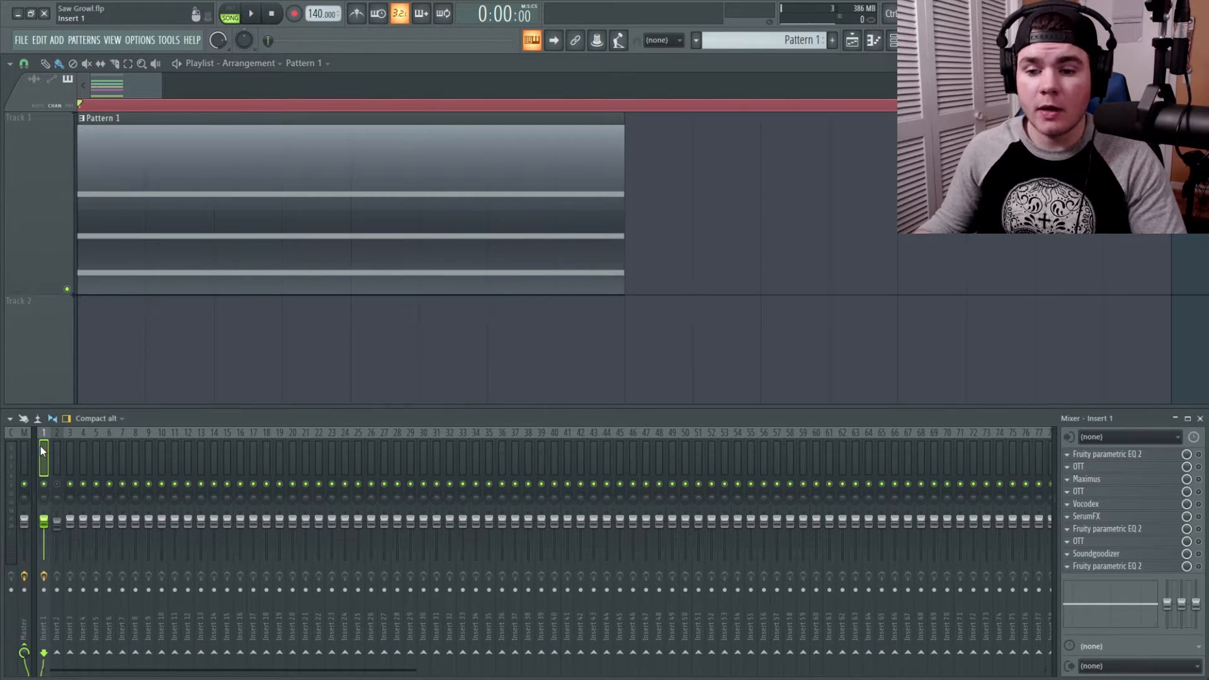
- Enable the first Fruity parametric EQ 2 on Insert 1, open it and play the pattern through it
click(1157, 456)
drag(722, 146, 339, 201)
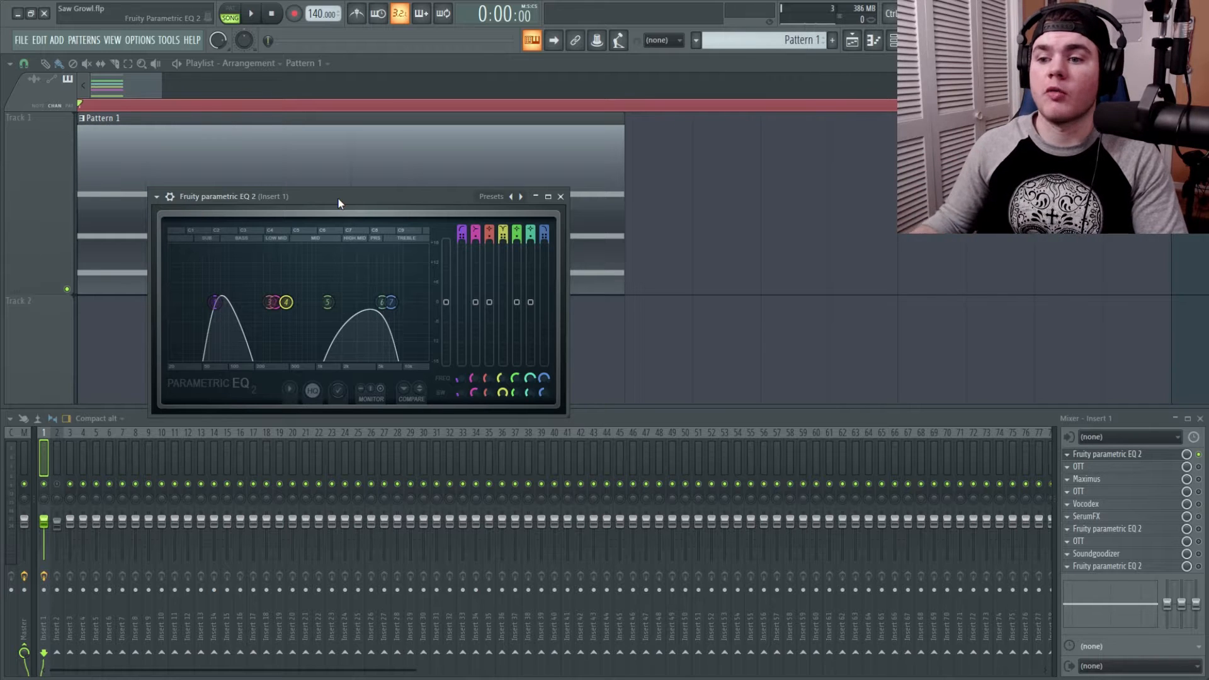
key(space)
key(space)
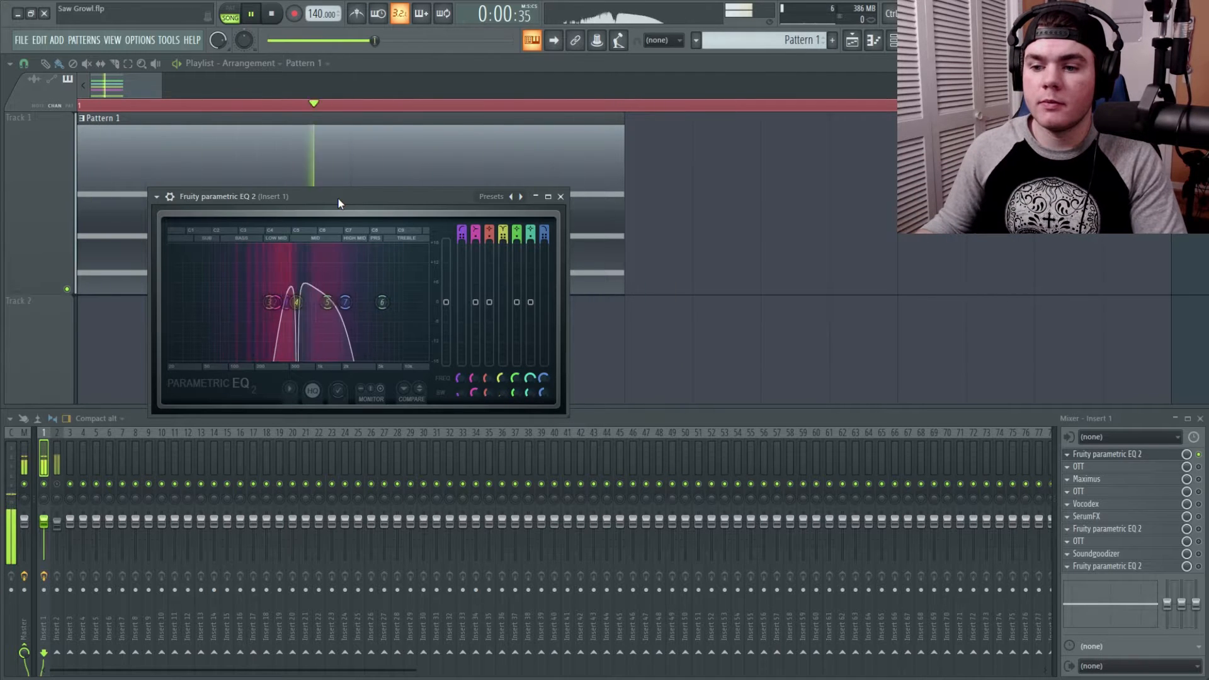
key(space)
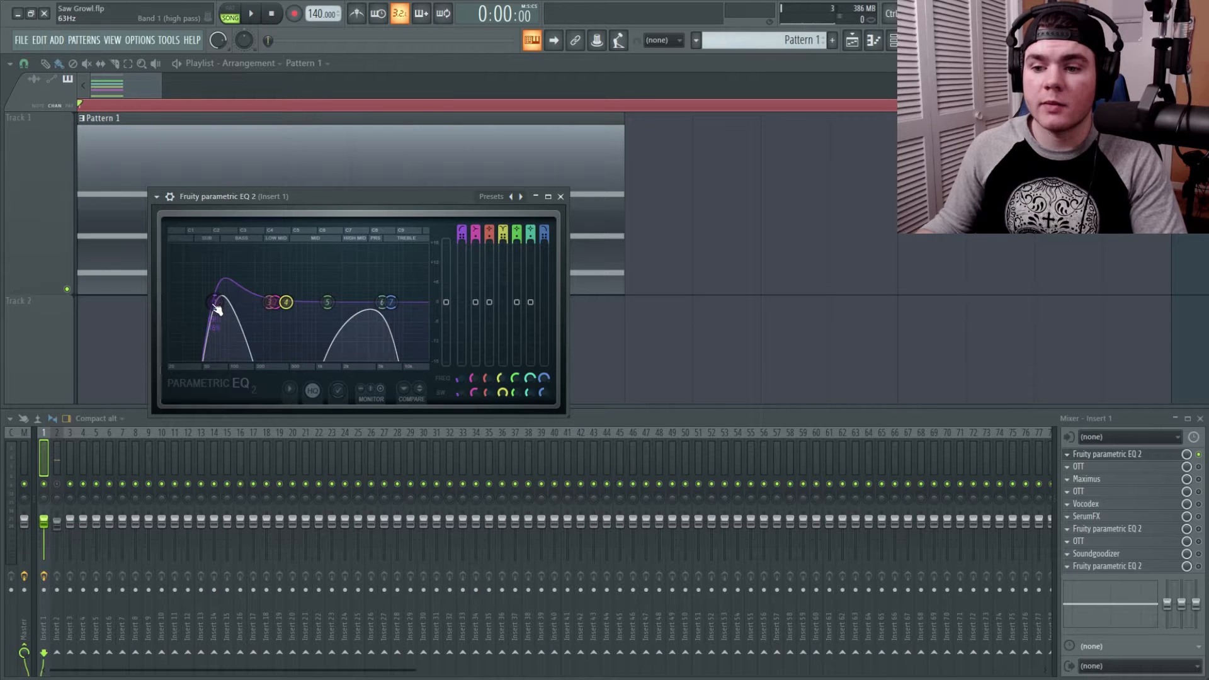
- Examine how high-pass band 1 and notch band 4 of the EQ behave during playback, and close the EQ
drag(220, 312, 226, 278)
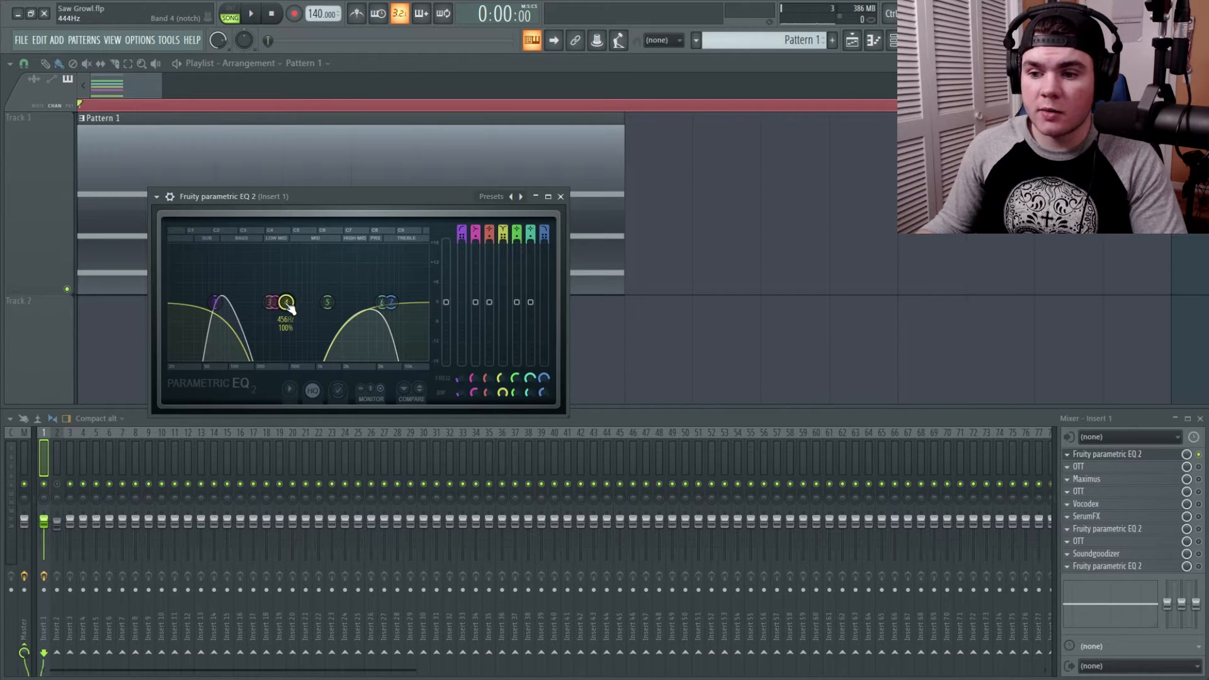
key(space)
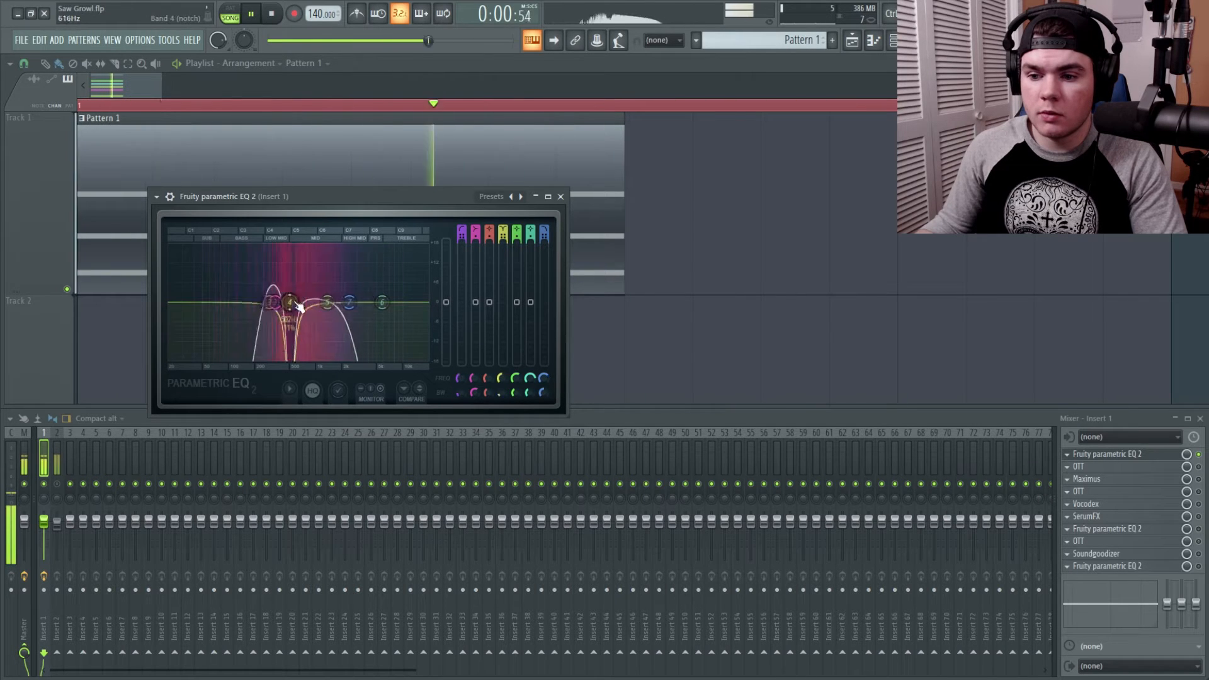
key(space)
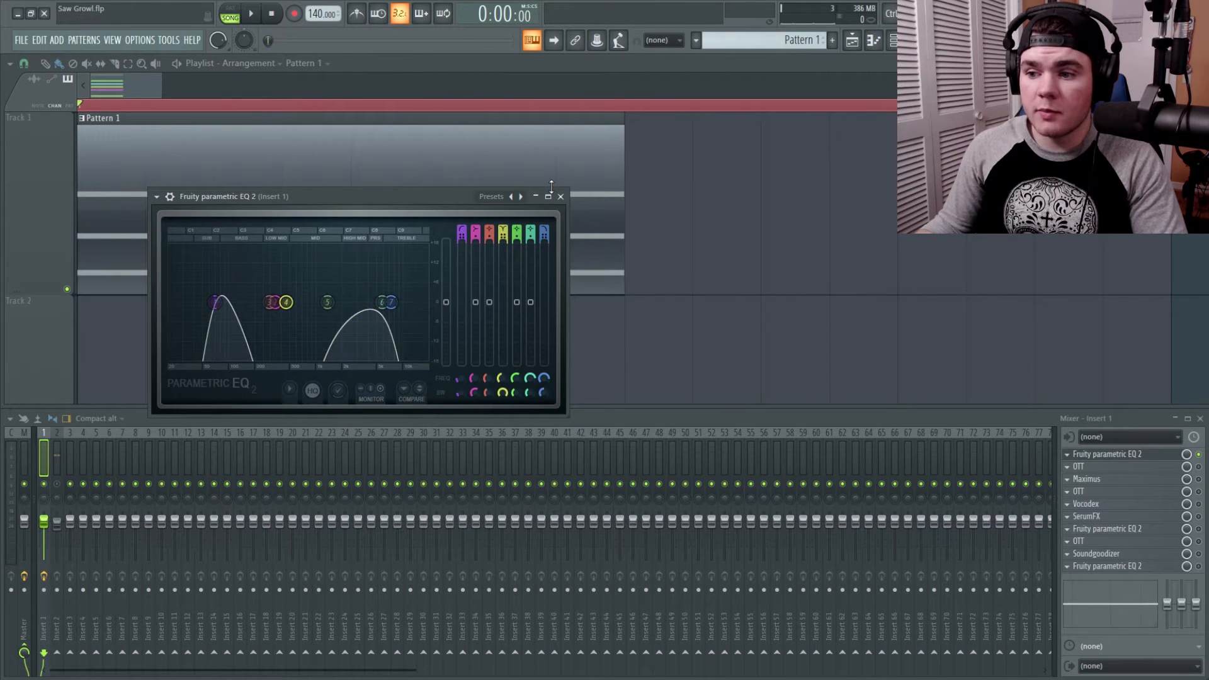
click(561, 196)
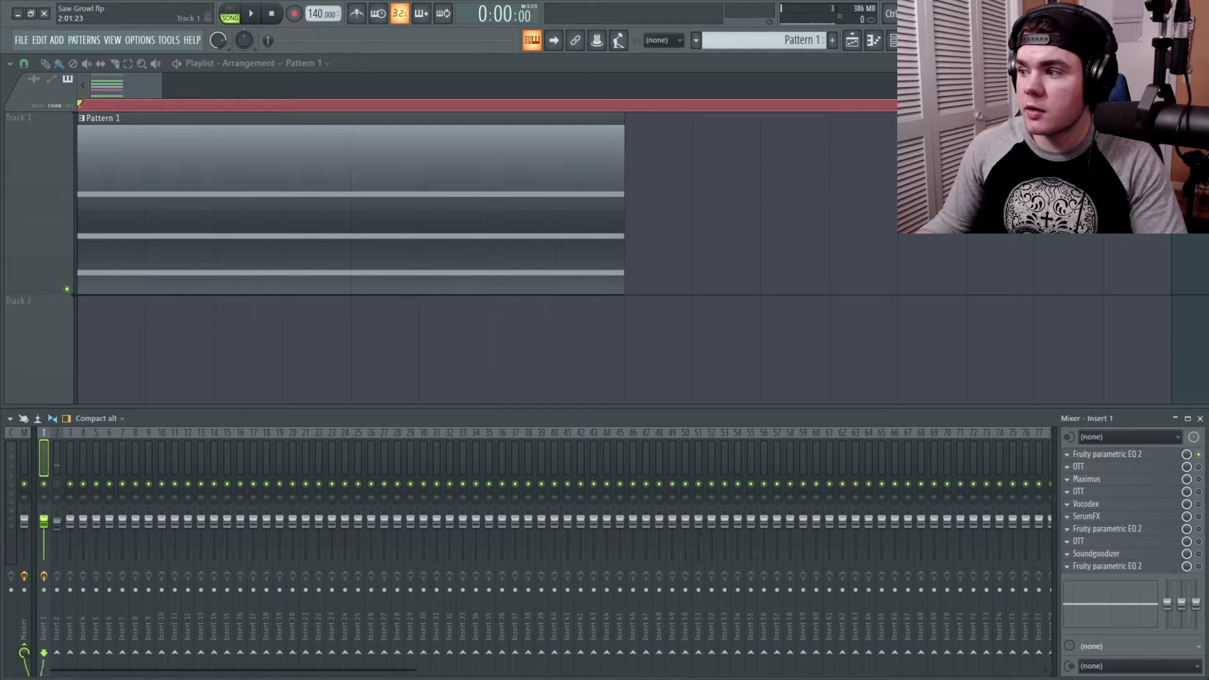
- Review the EQ band automation clips in the playlist alongside the first Fruity parametric EQ 2 while playing the pattern
scroll(184, 126, down, 4)
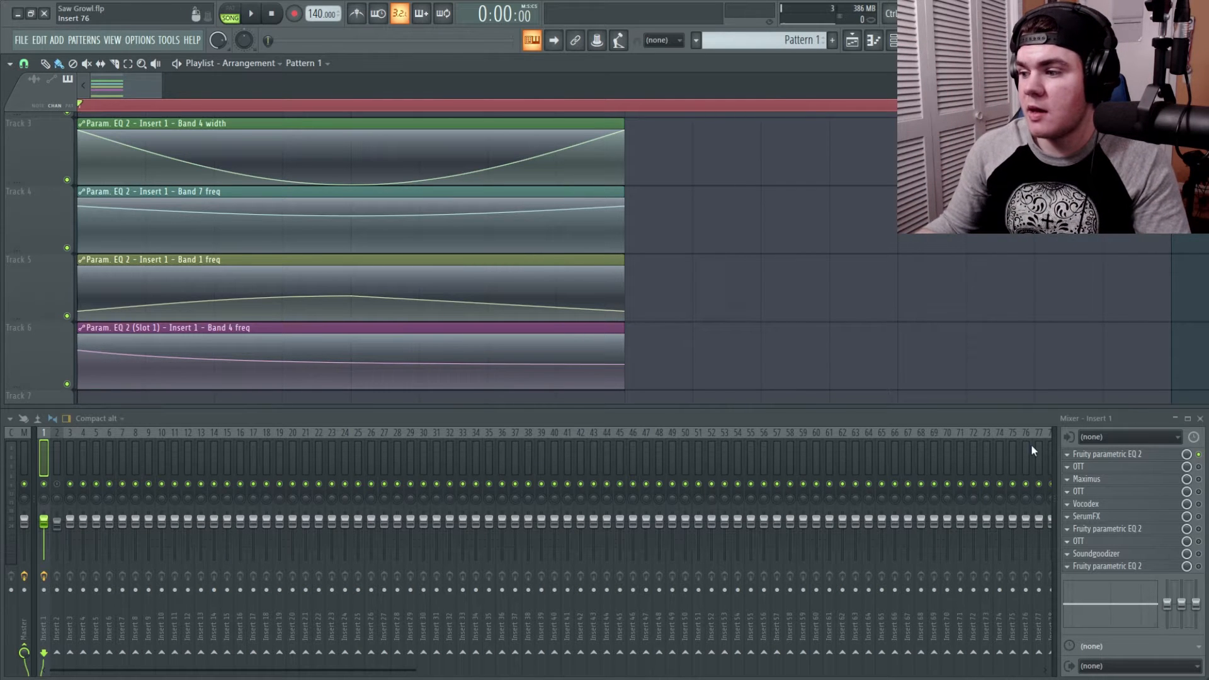
click(1099, 454)
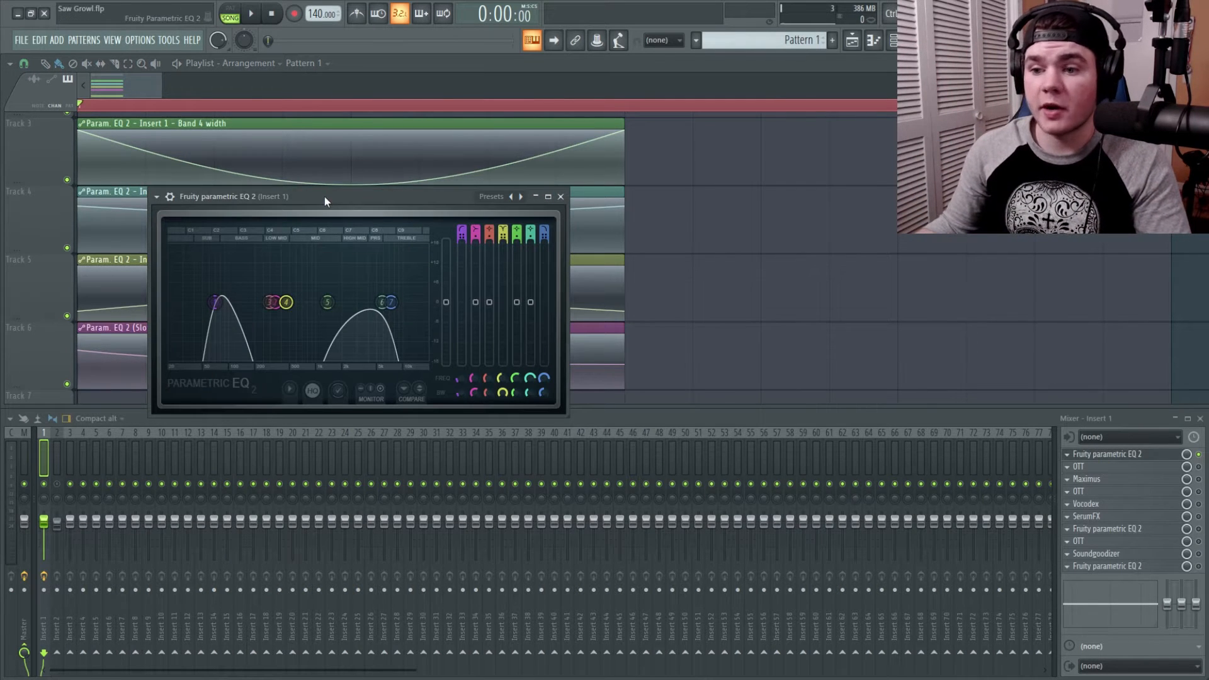
key(space)
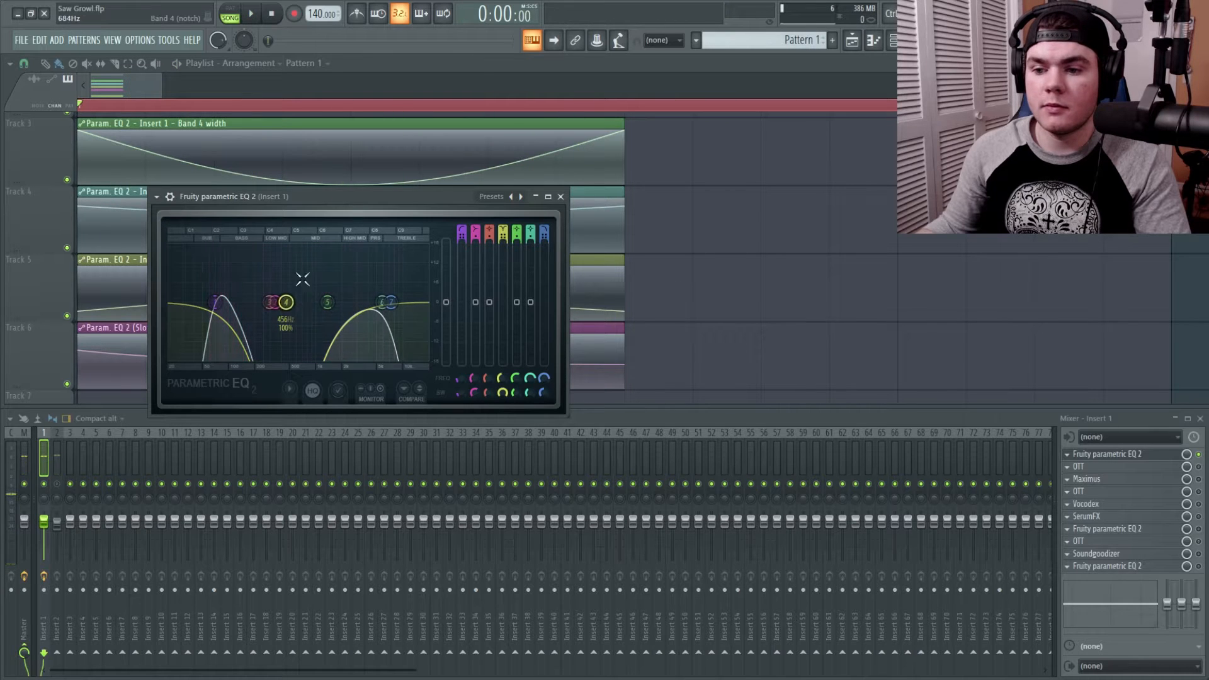
key(space)
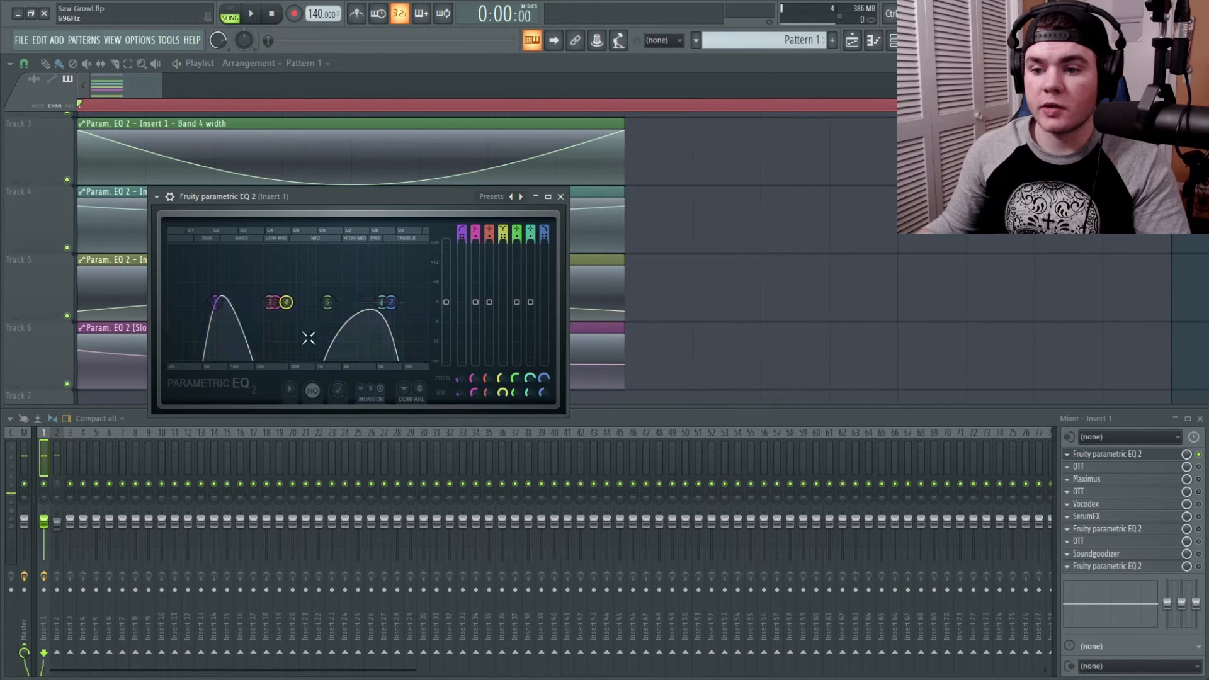
click(1142, 459)
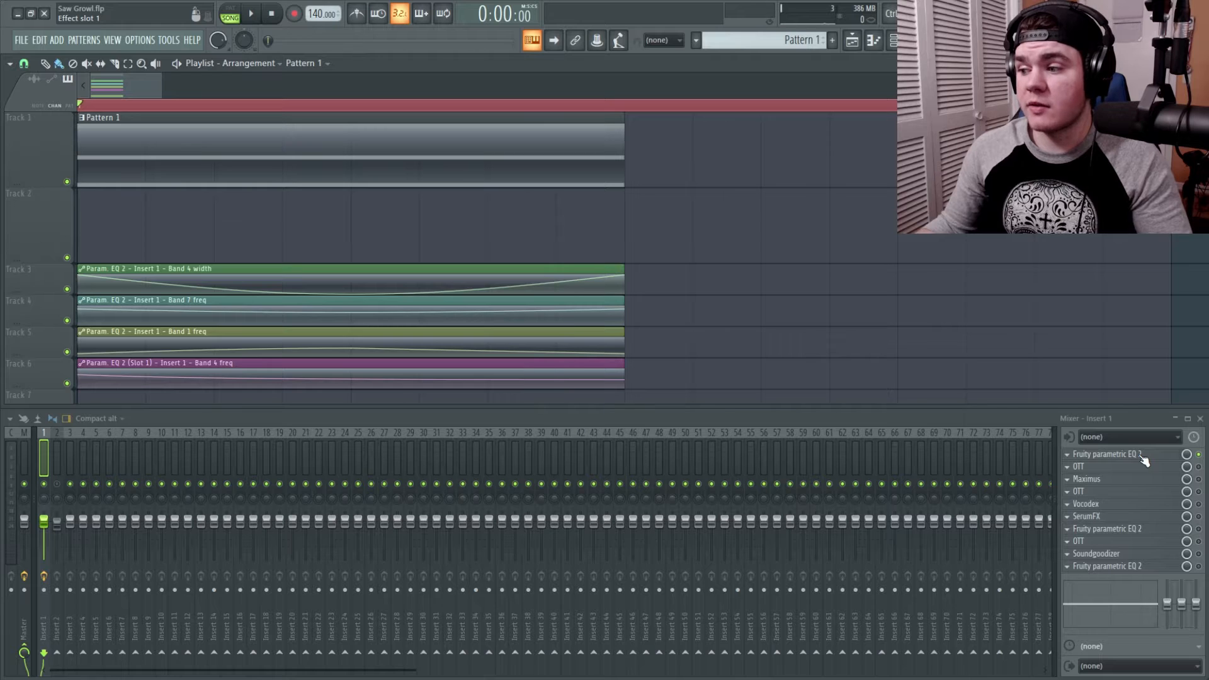
click(1143, 458)
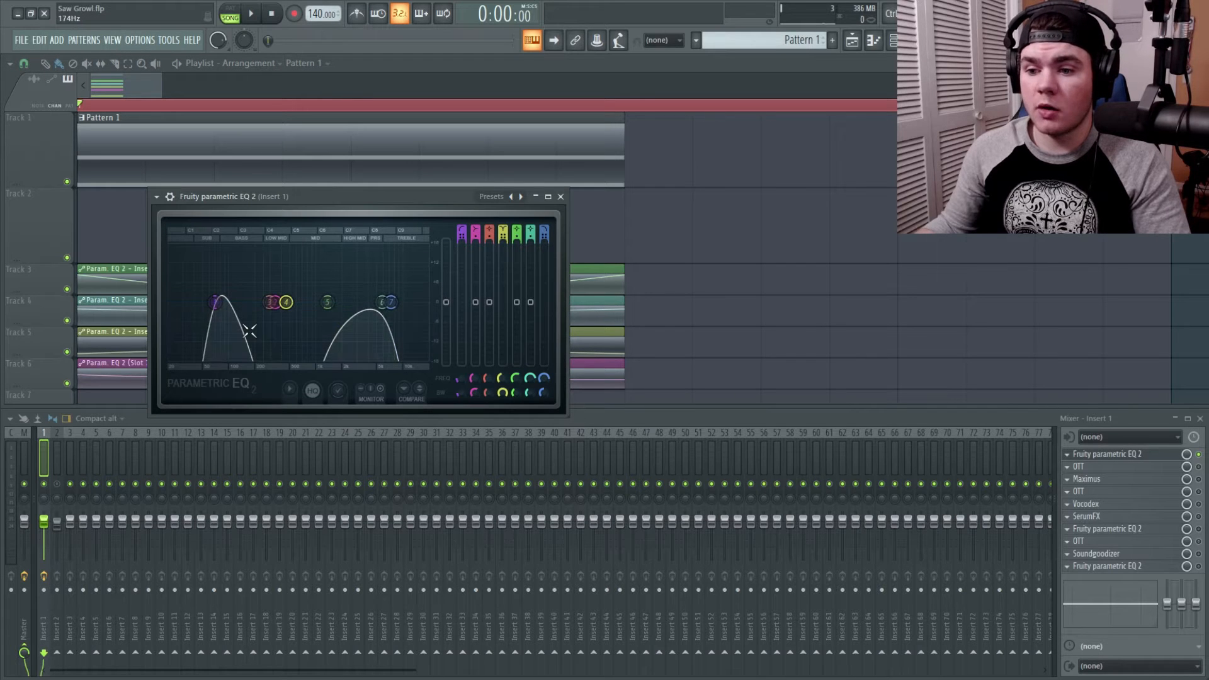
click(1127, 454)
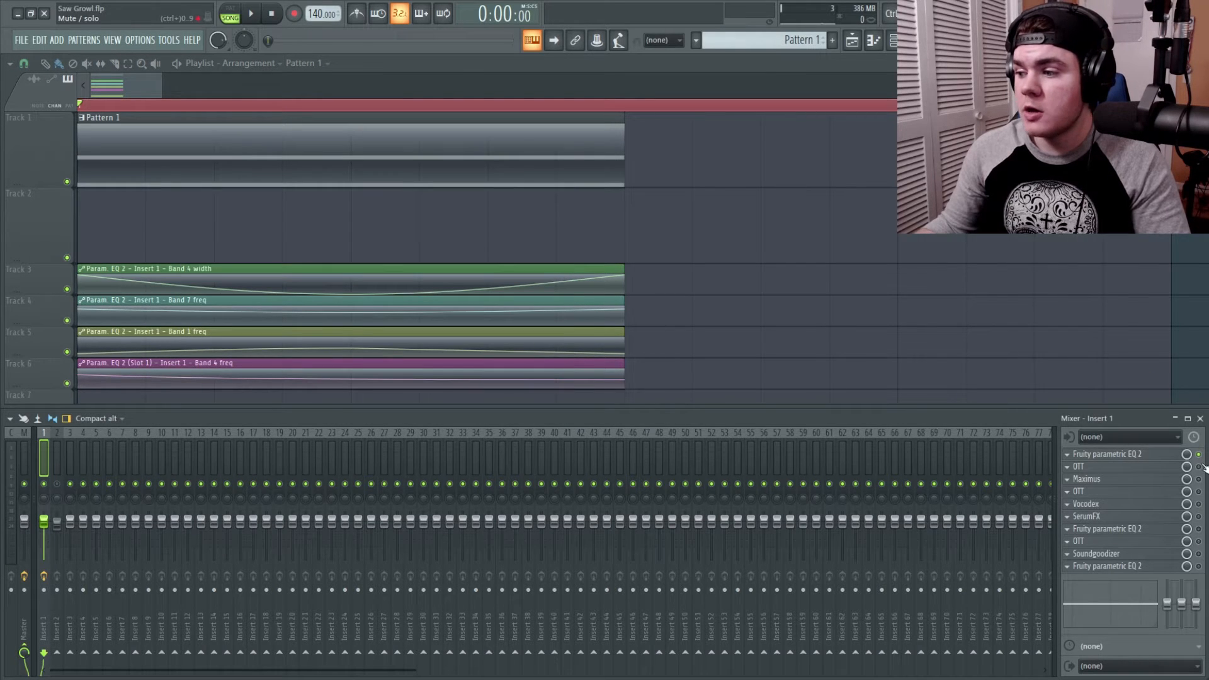
- Enable the first OTT on Insert 1, check its settings while playing the pattern, and close it
click(1105, 466)
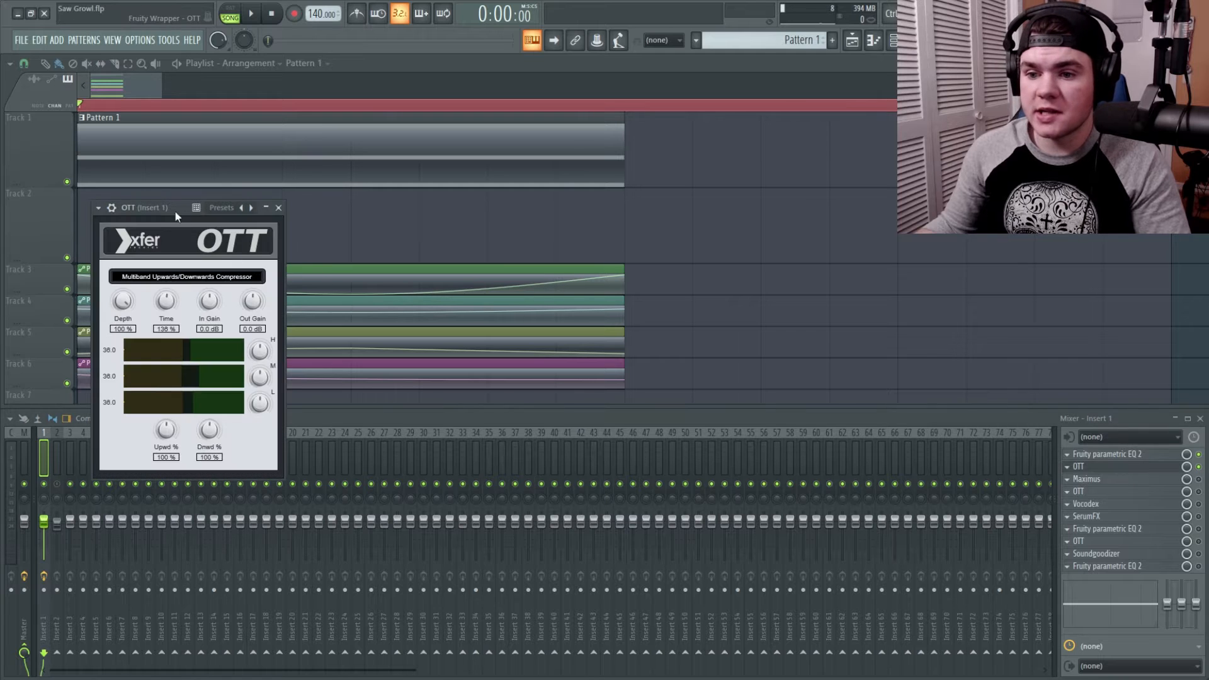
drag(174, 217, 310, 220)
key(space)
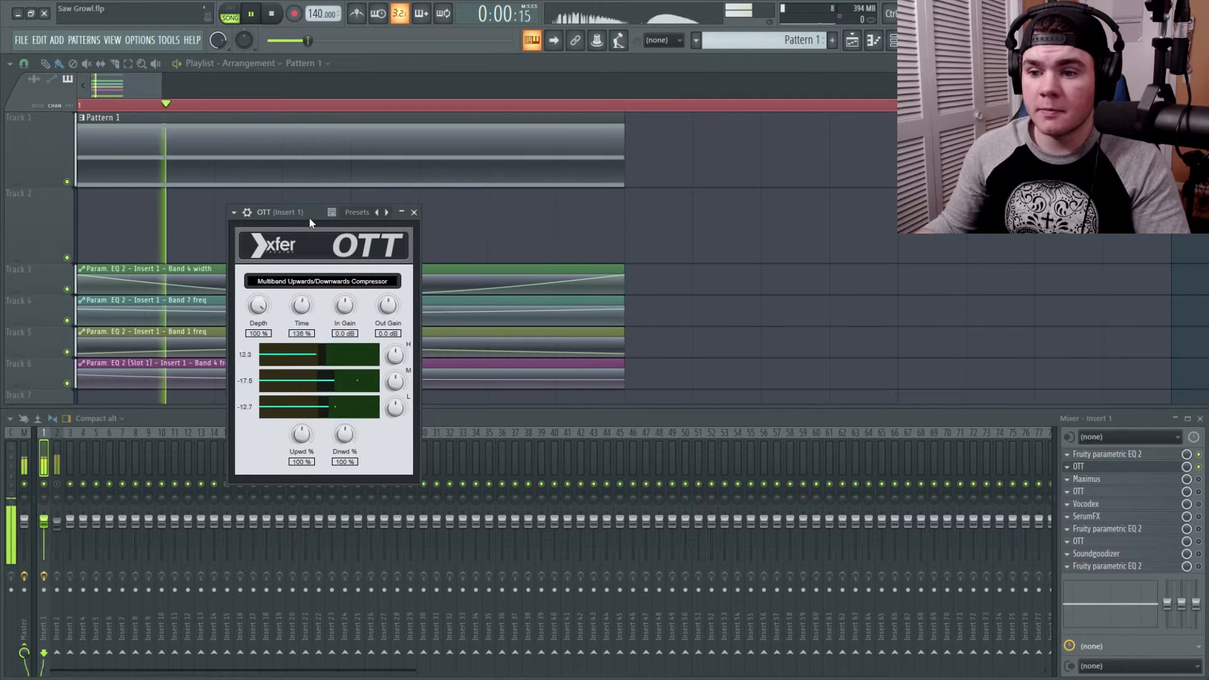
key(space)
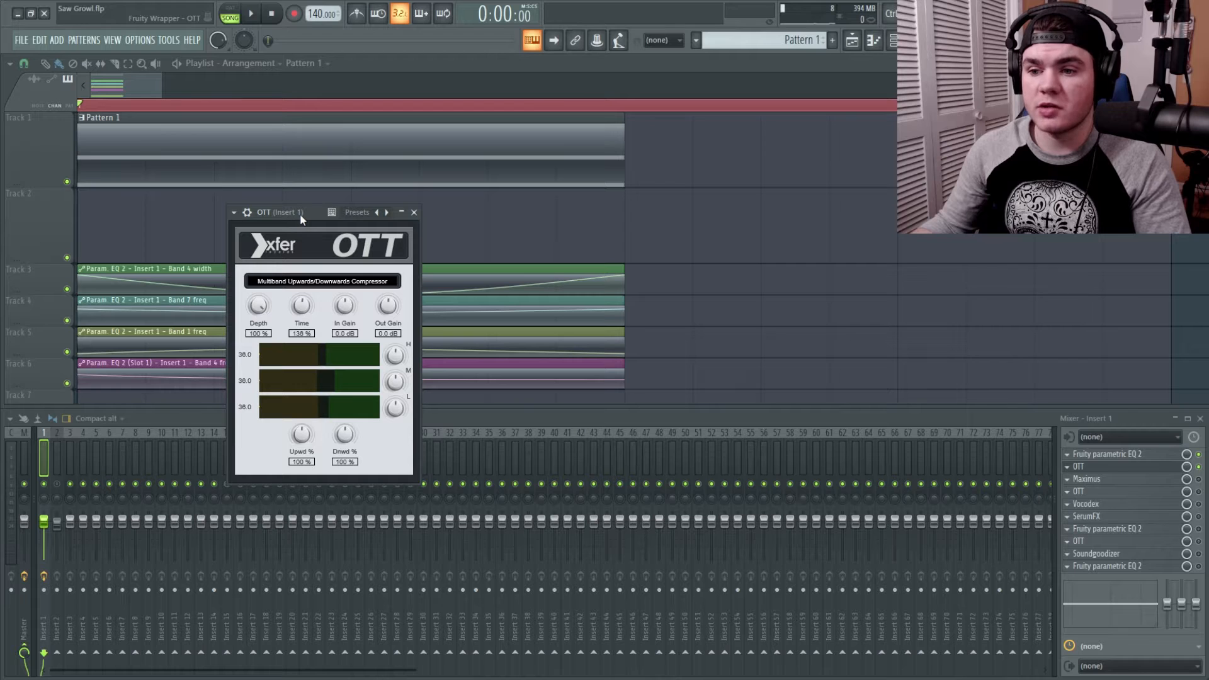
key(space)
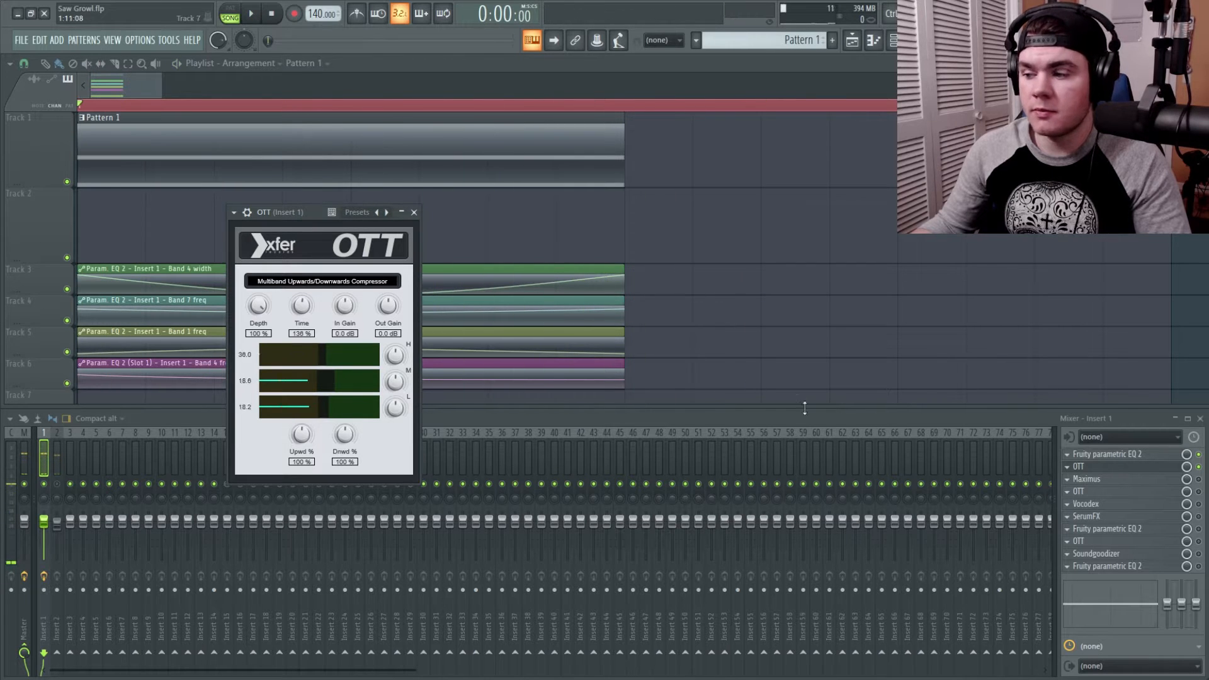
click(1083, 467)
- Enable and open Maximus on Insert 1, and show its mid and low band curves
click(1083, 479)
drag(307, 238, 369, 246)
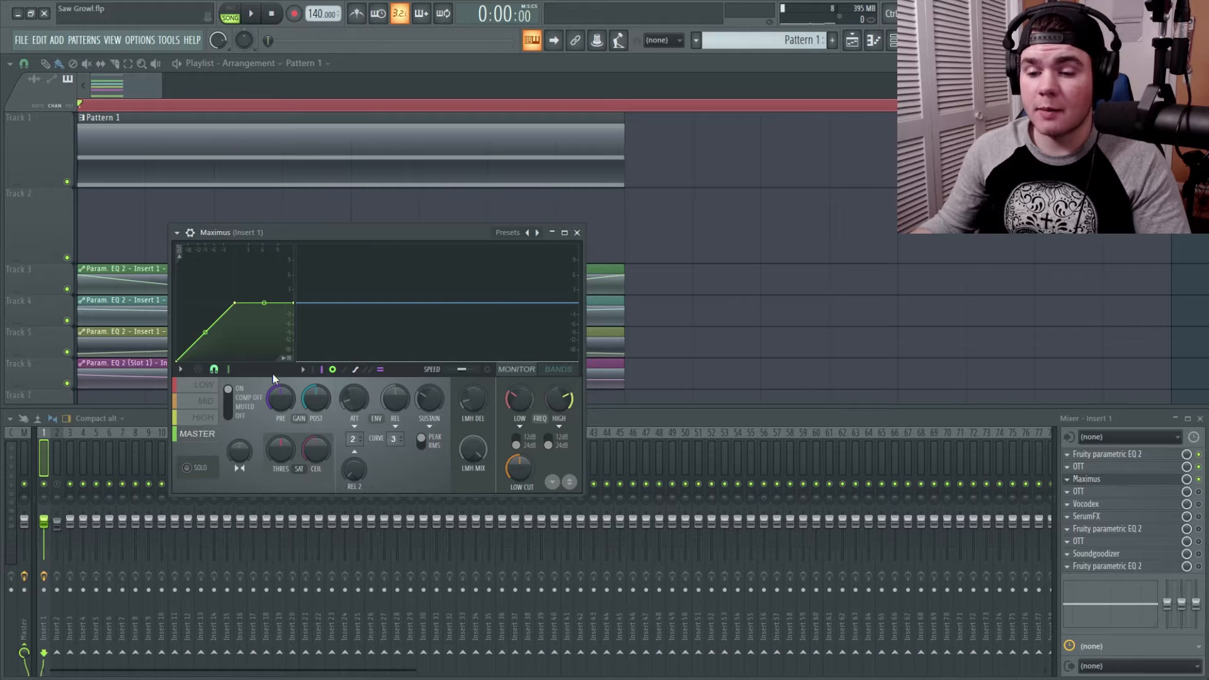
click(211, 401)
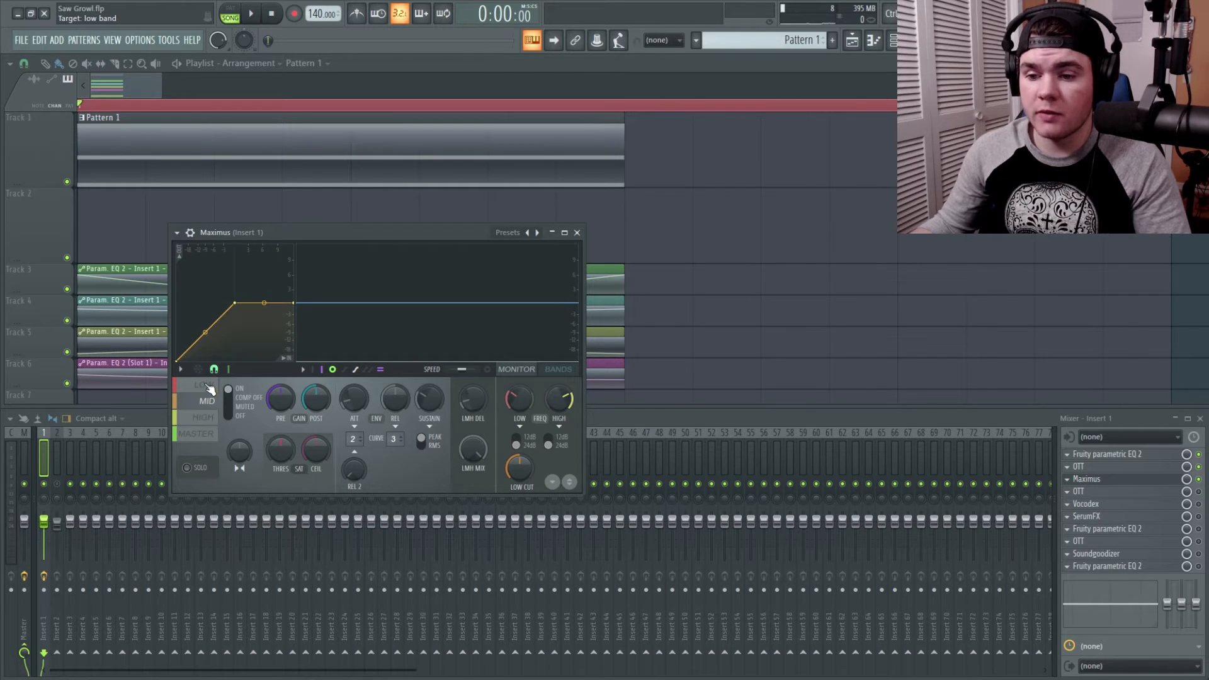
click(208, 385)
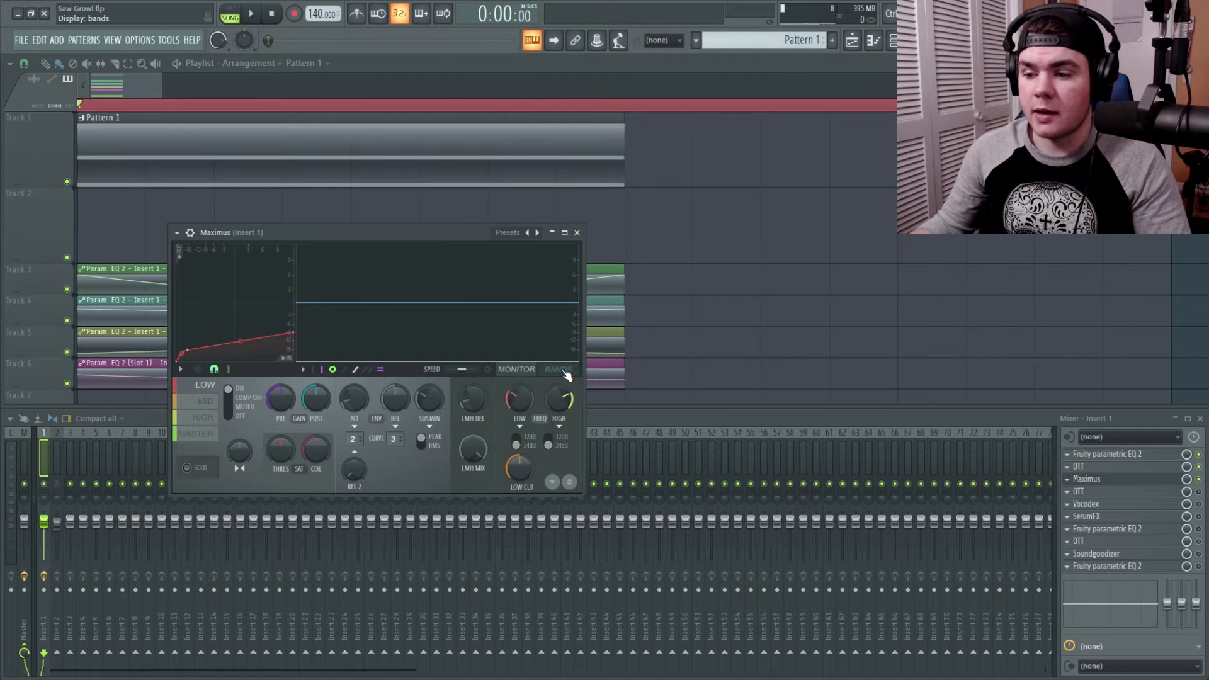
- Play the pattern and watch the Maximus monitor with the low band selected
key(space)
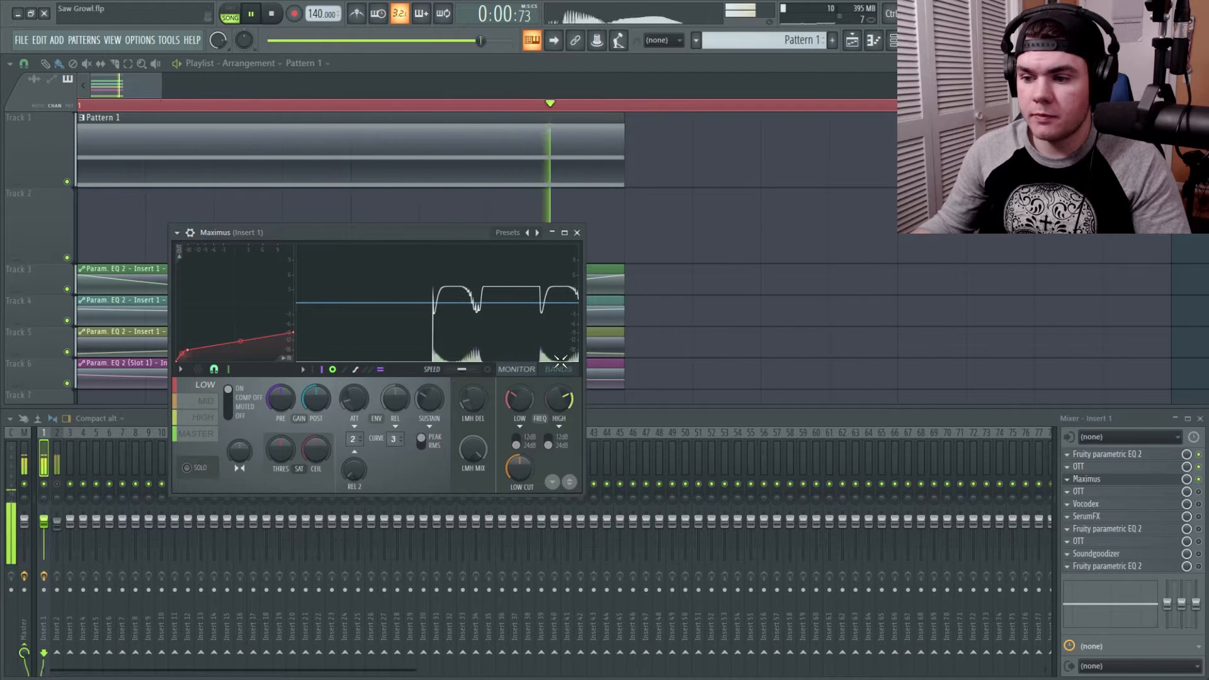
key(space)
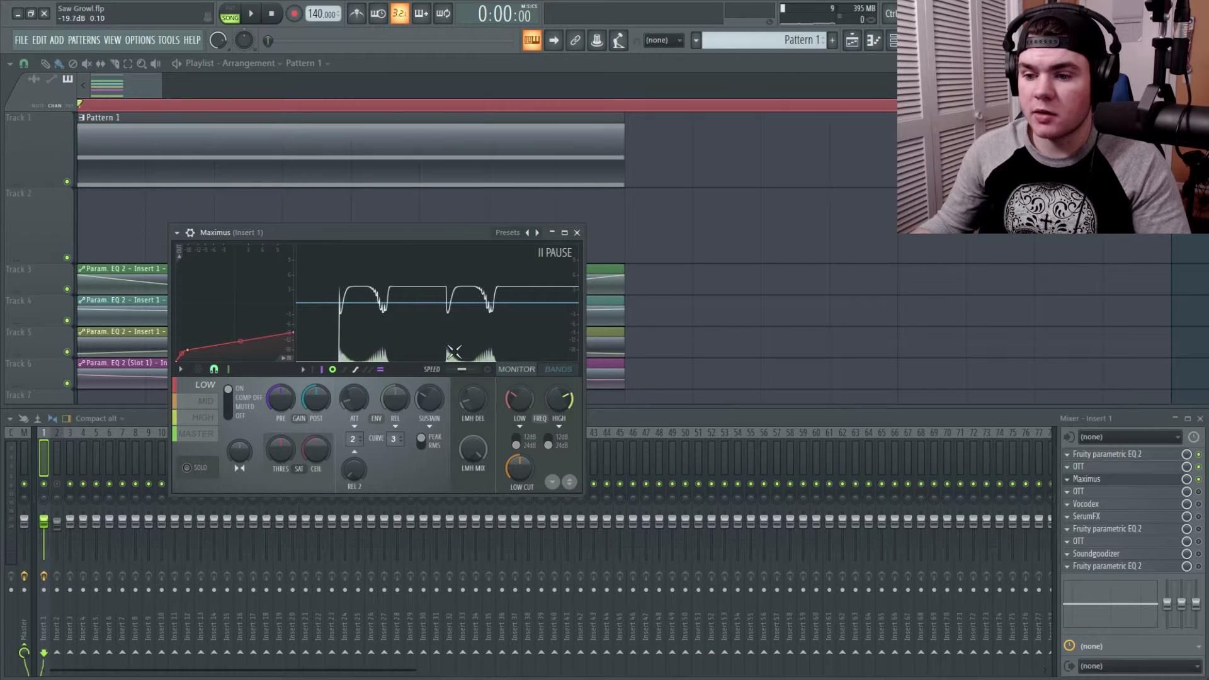
key(space)
key(space)
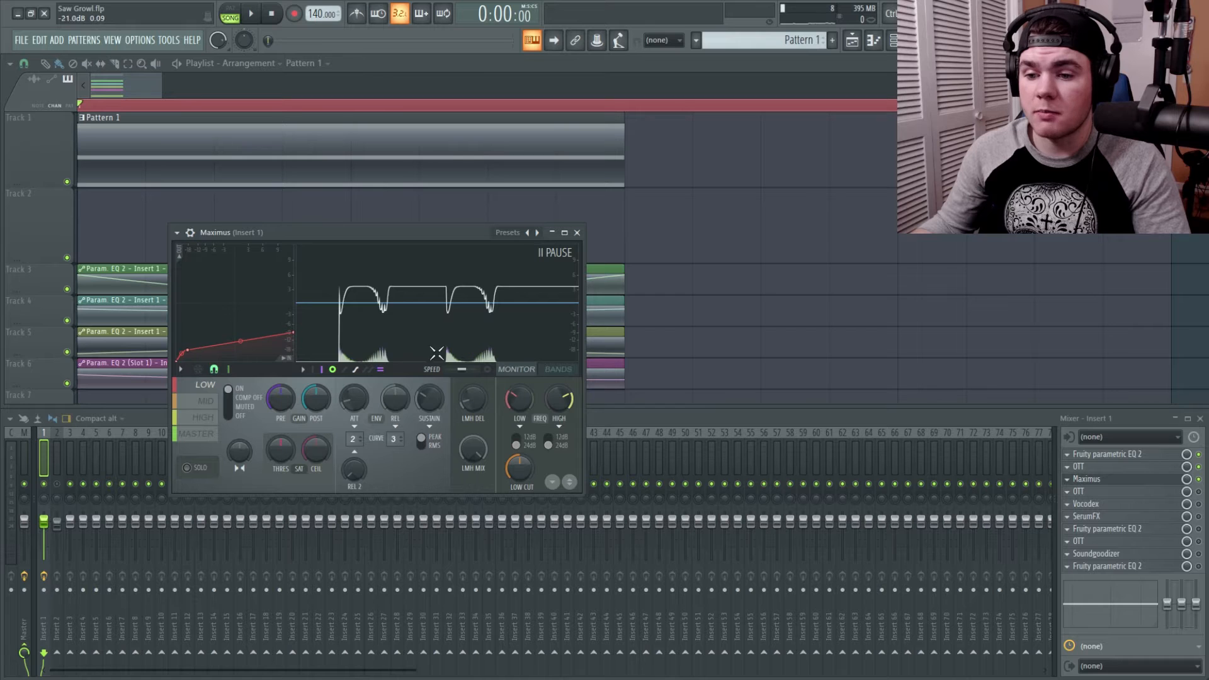
- Enlarge Maximus, set the low band curve's second point to Half sine mode and play the pattern
drag(583, 491, 864, 661)
drag(395, 232, 387, 117)
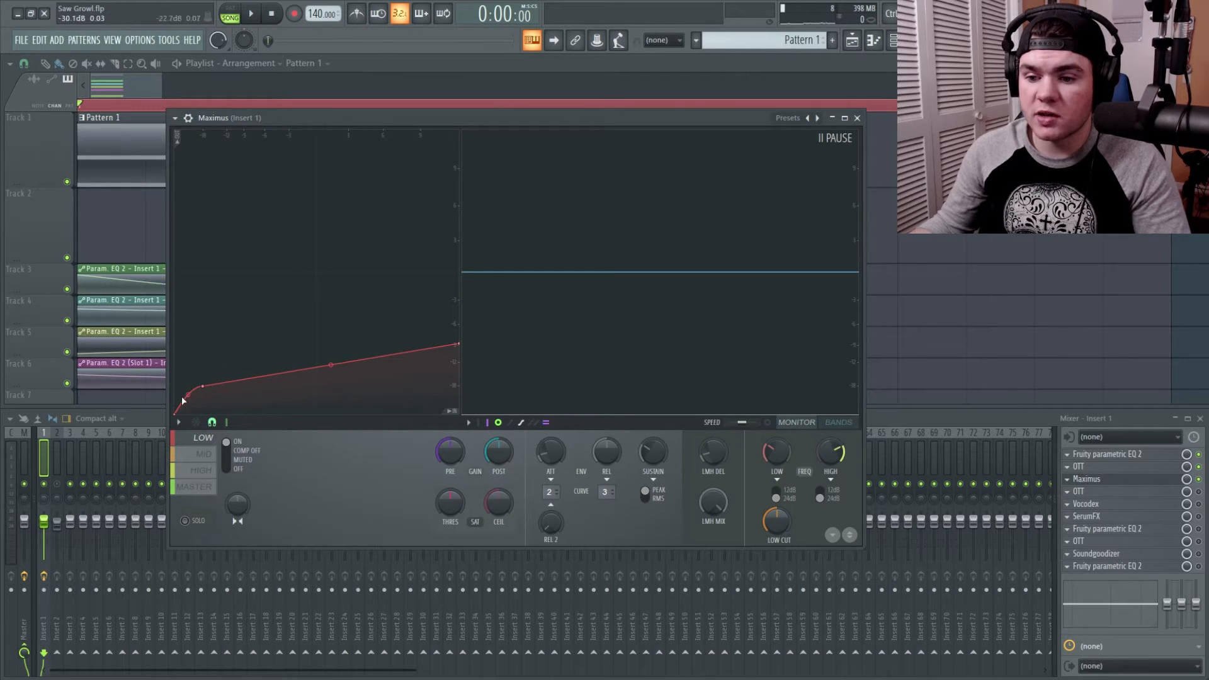
right_click(202, 386)
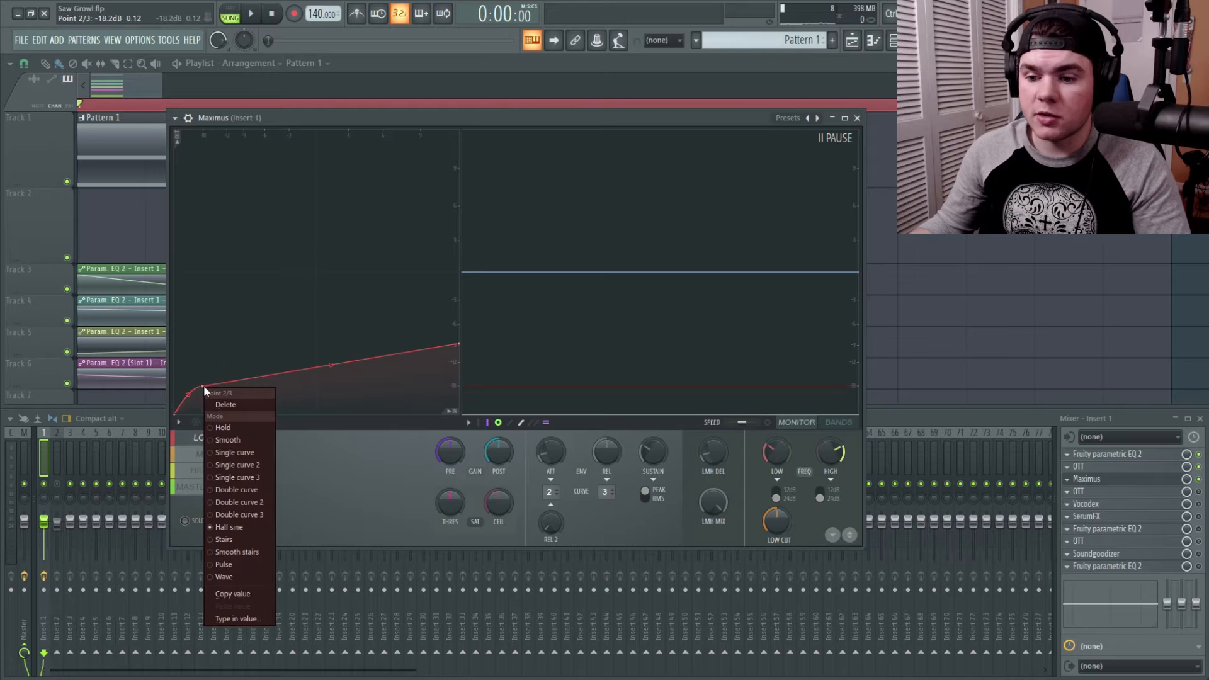
click(221, 530)
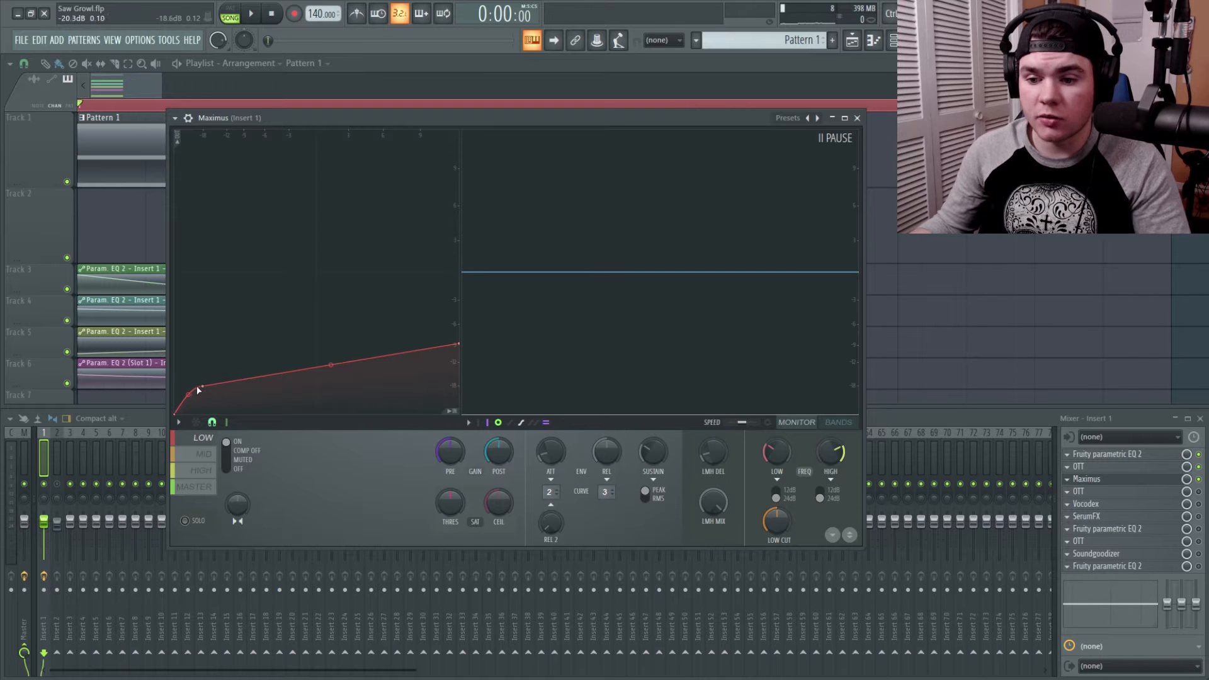
key(space)
key(space)
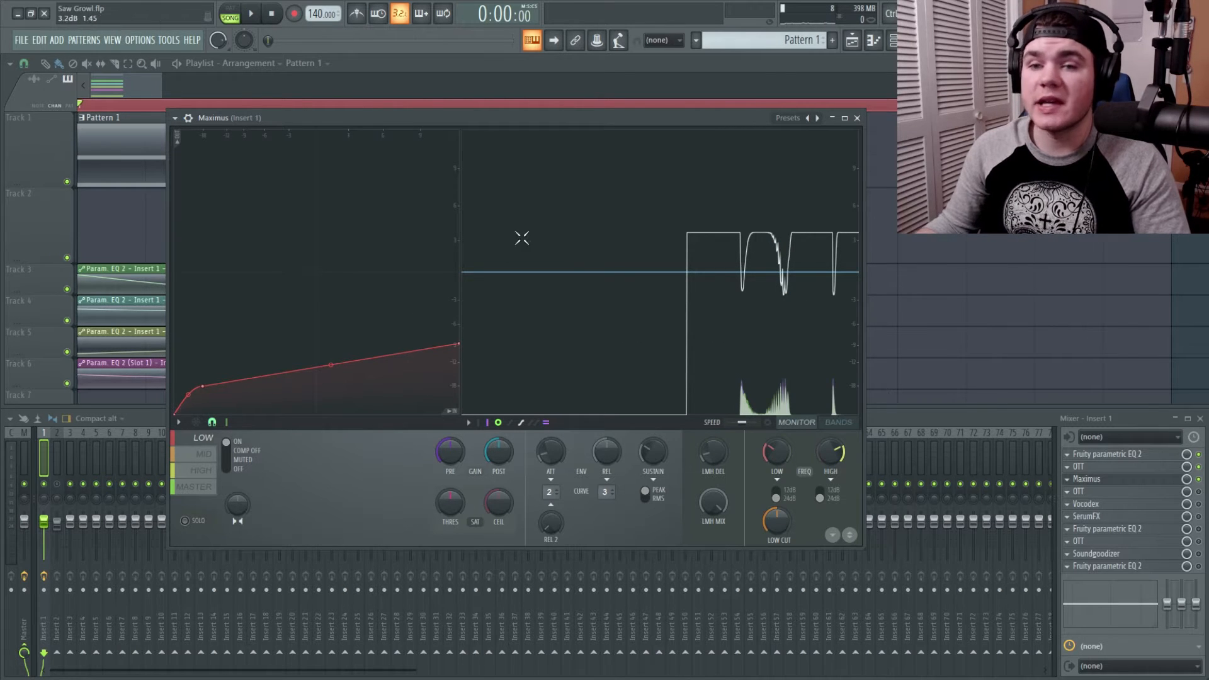
- Close Maximus, enable and open the second OTT on Insert 1, and play the pattern before closing it
click(1115, 479)
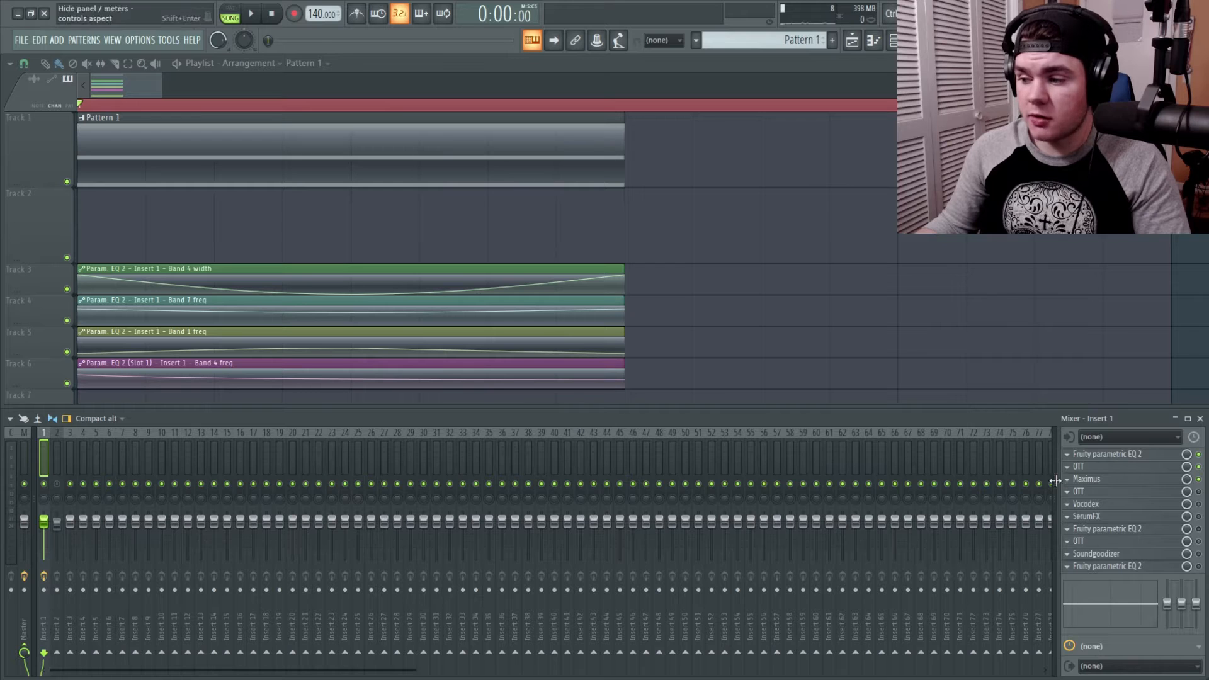
click(1130, 493)
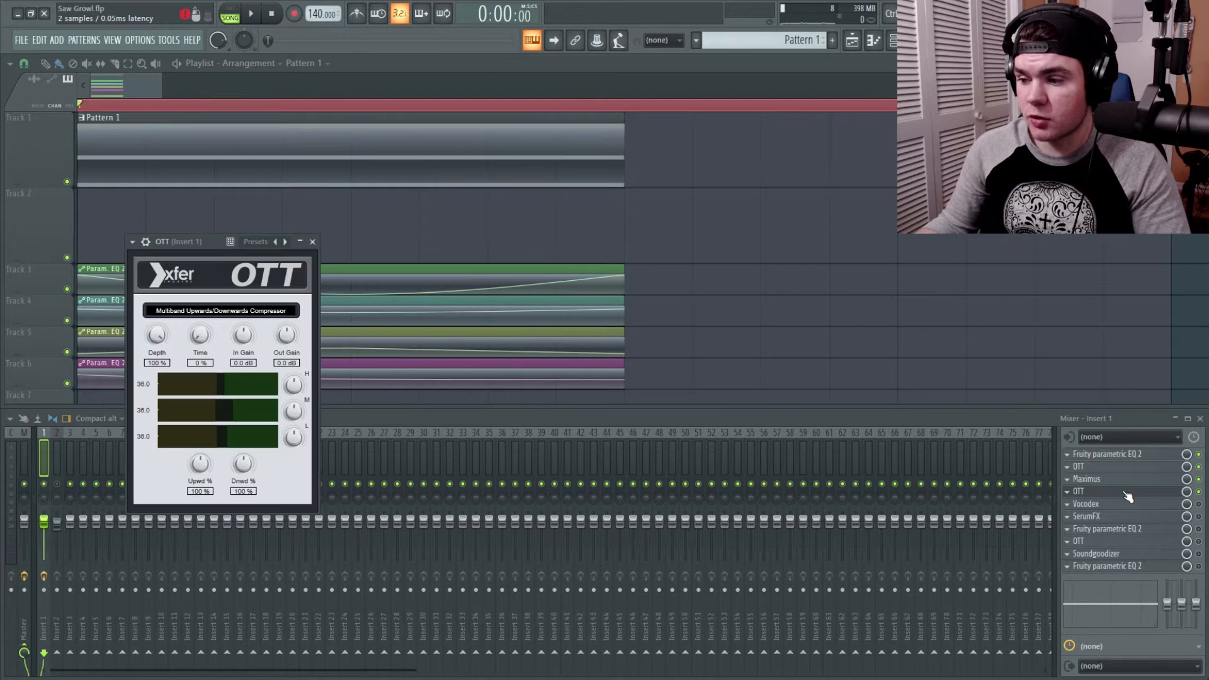
key(space)
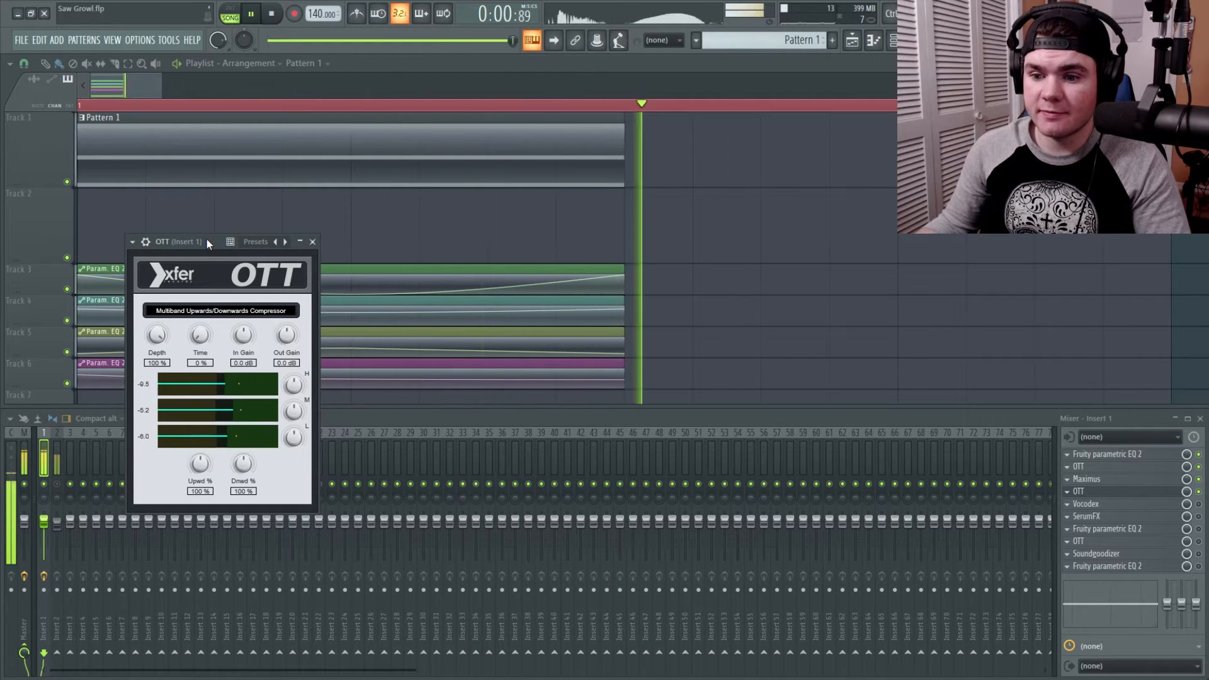
key(space)
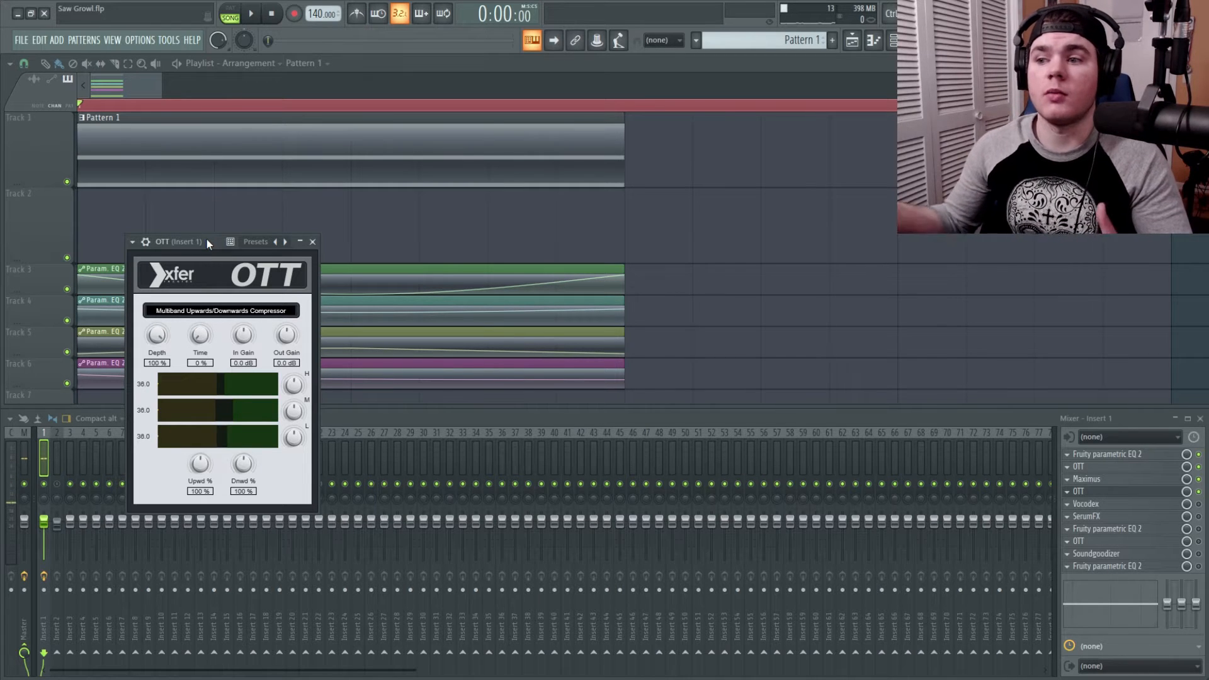
click(1130, 491)
- Enable and open Vocodex on Insert 1, reposition its window and play the pattern
click(1199, 504)
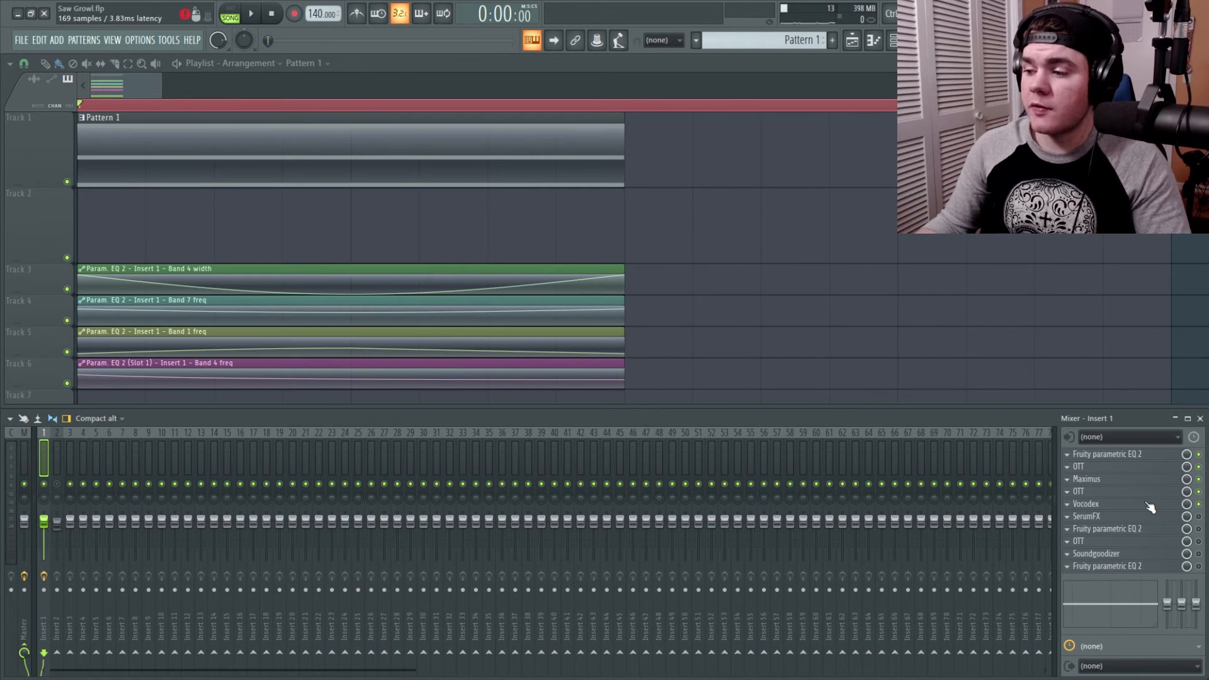
click(1149, 508)
drag(229, 151, 272, 201)
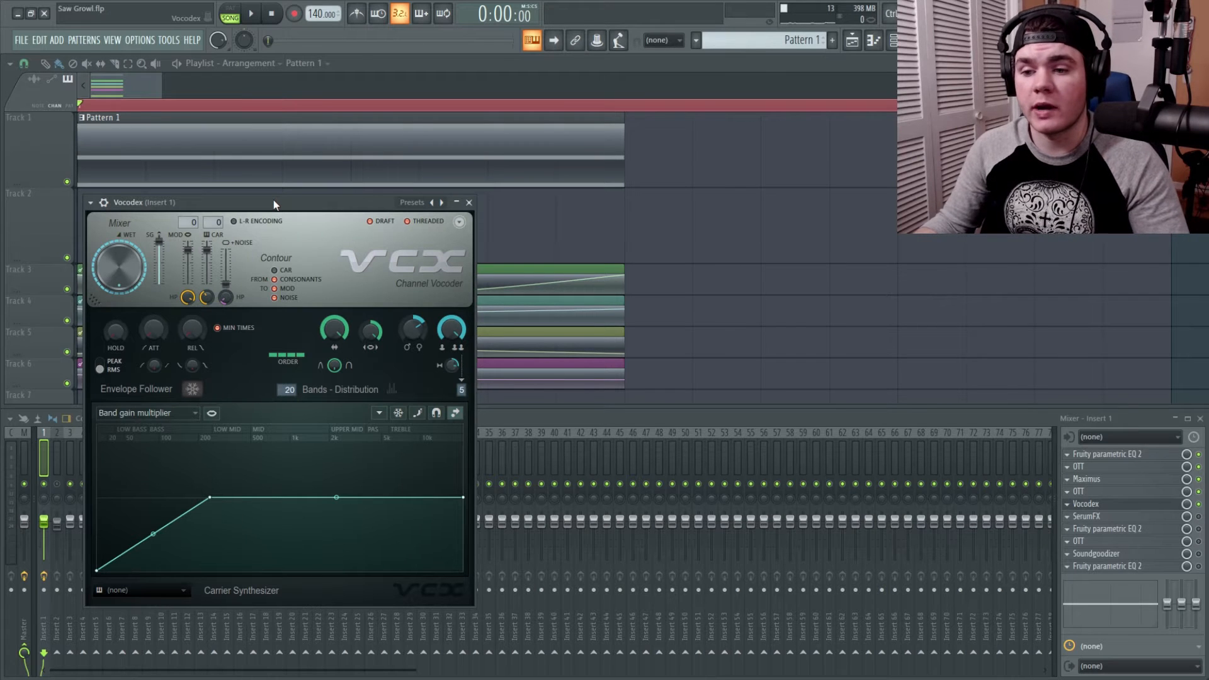
drag(256, 202, 251, 206)
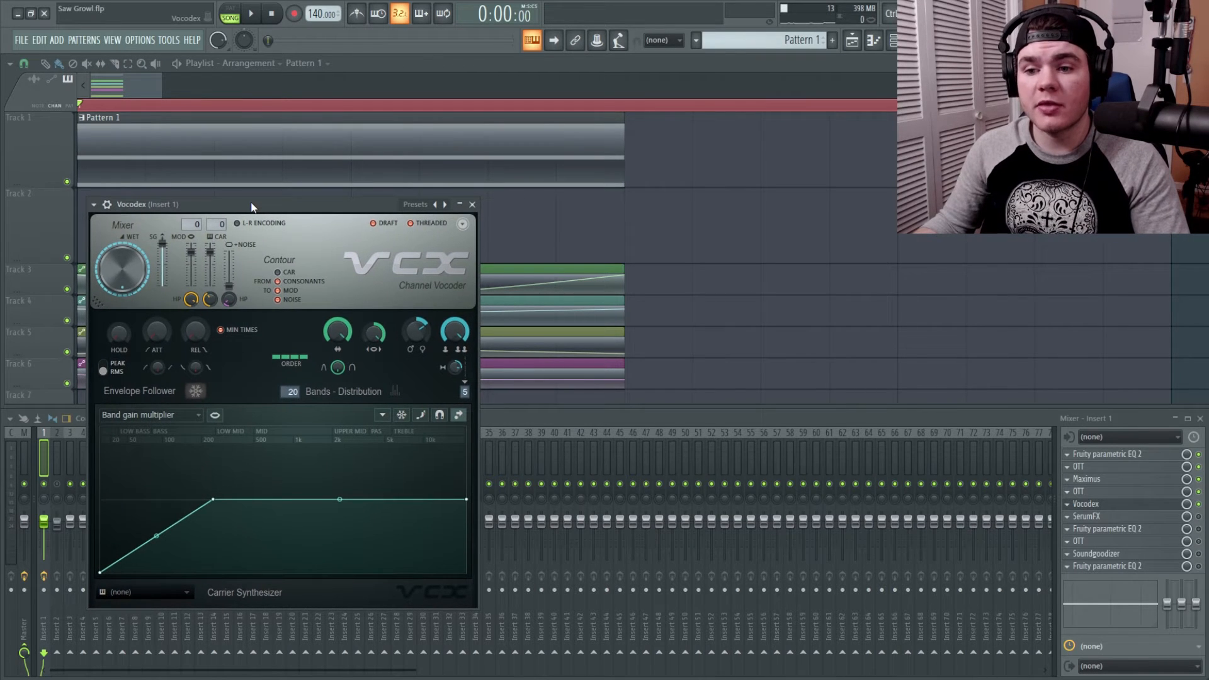
key(space)
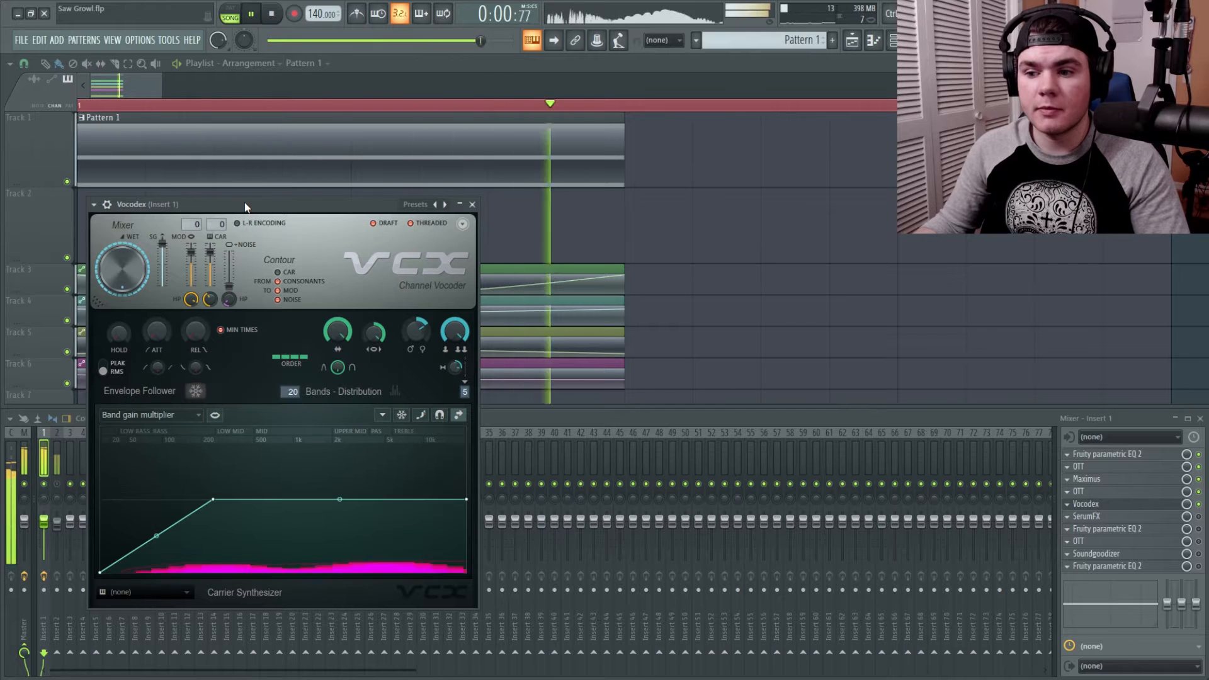
key(space)
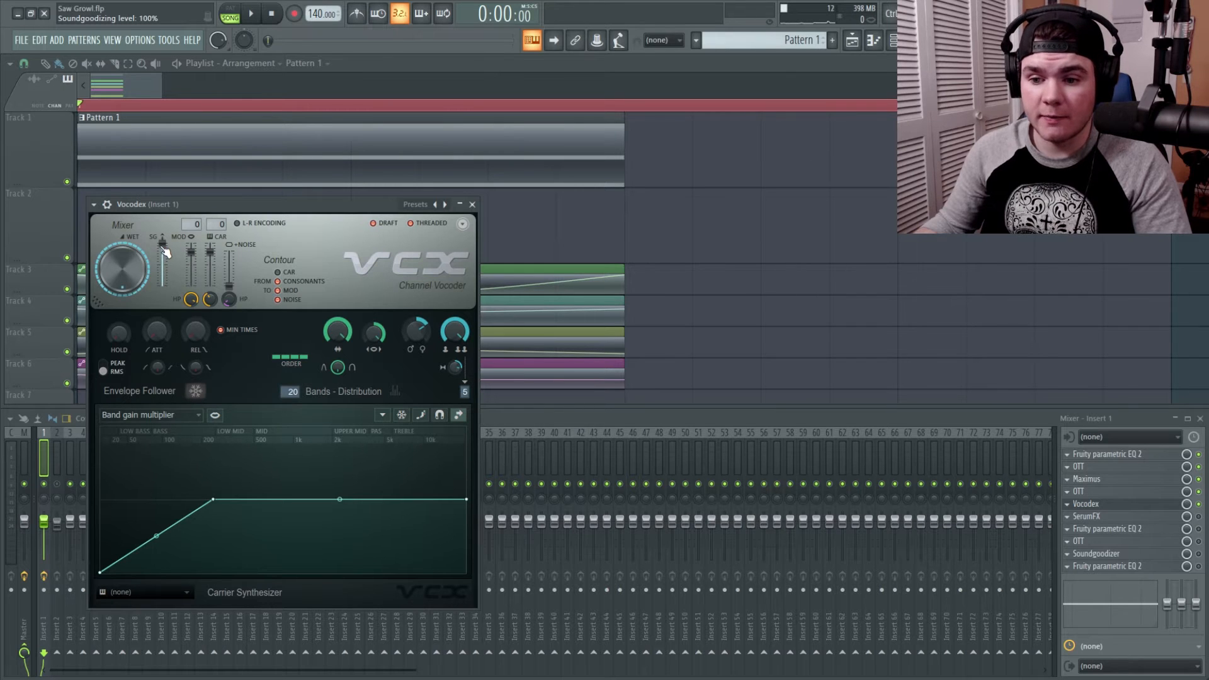
- Keep the Vocodex envelope follower on RMS and replay the pattern before closing the plugin
click(105, 372)
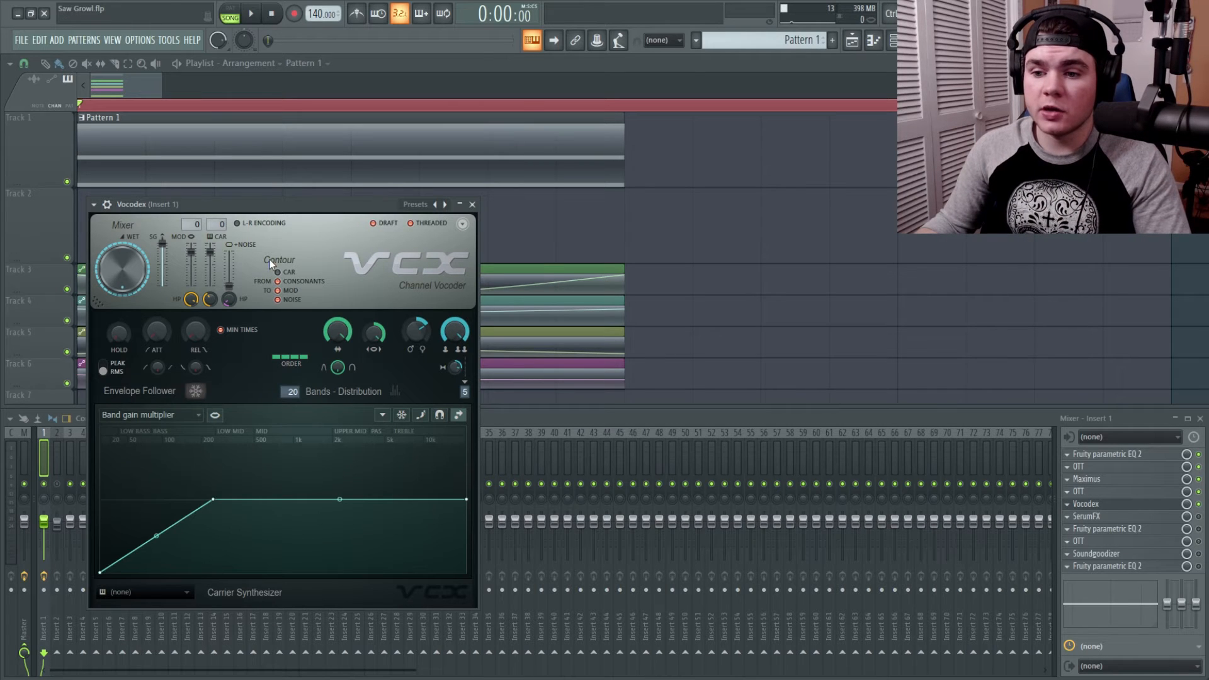
key(space)
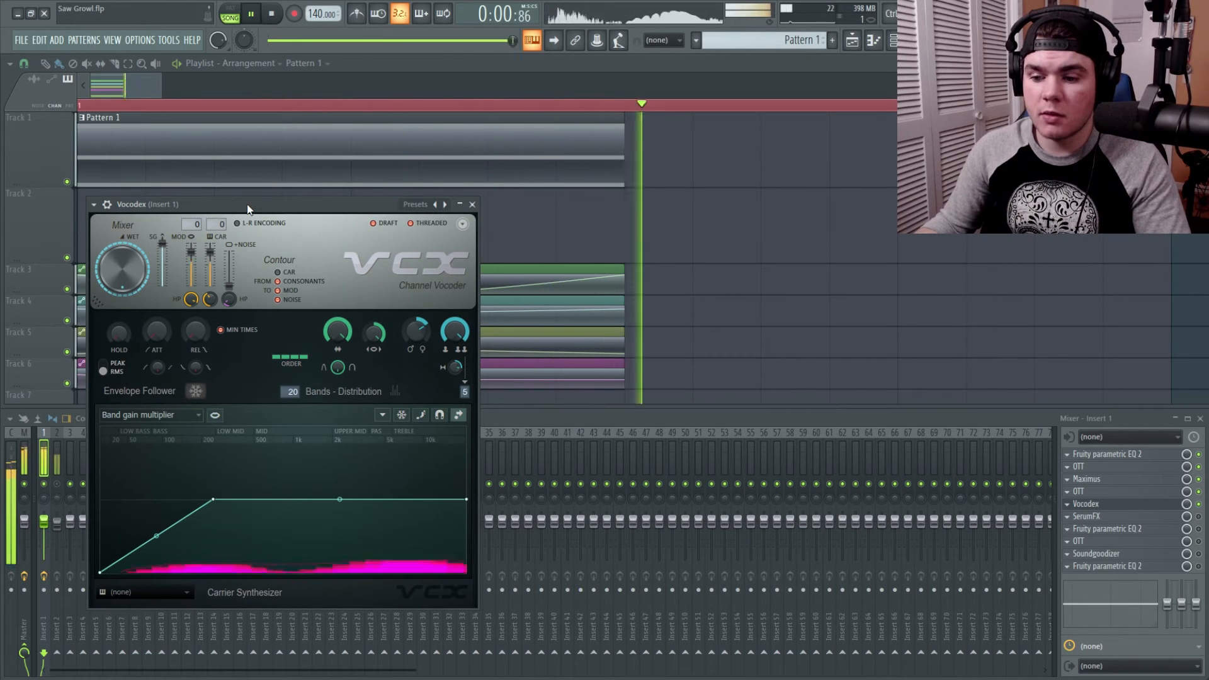
key(space)
click(1147, 503)
- Enable and open SerumFX on Insert 1 and switch off its chorus, compressor, phaser, hyper/dimension, distortion and filter modules
click(1147, 515)
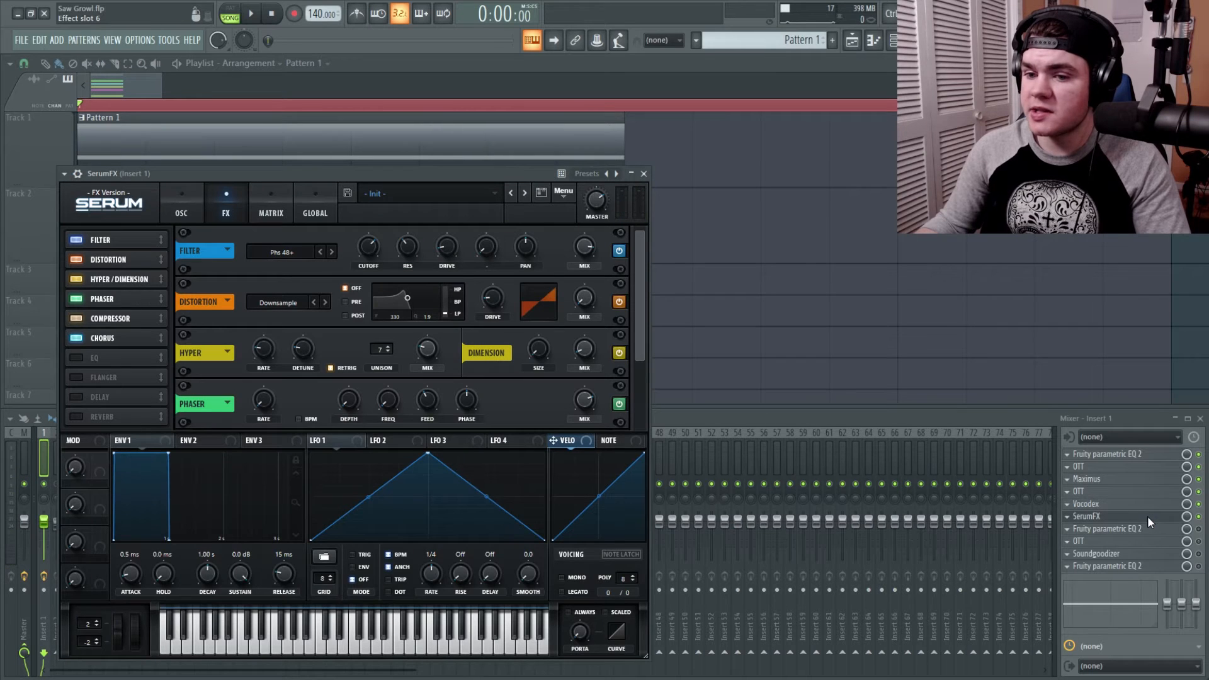
click(76, 338)
click(76, 318)
click(75, 299)
click(75, 279)
click(76, 259)
click(75, 240)
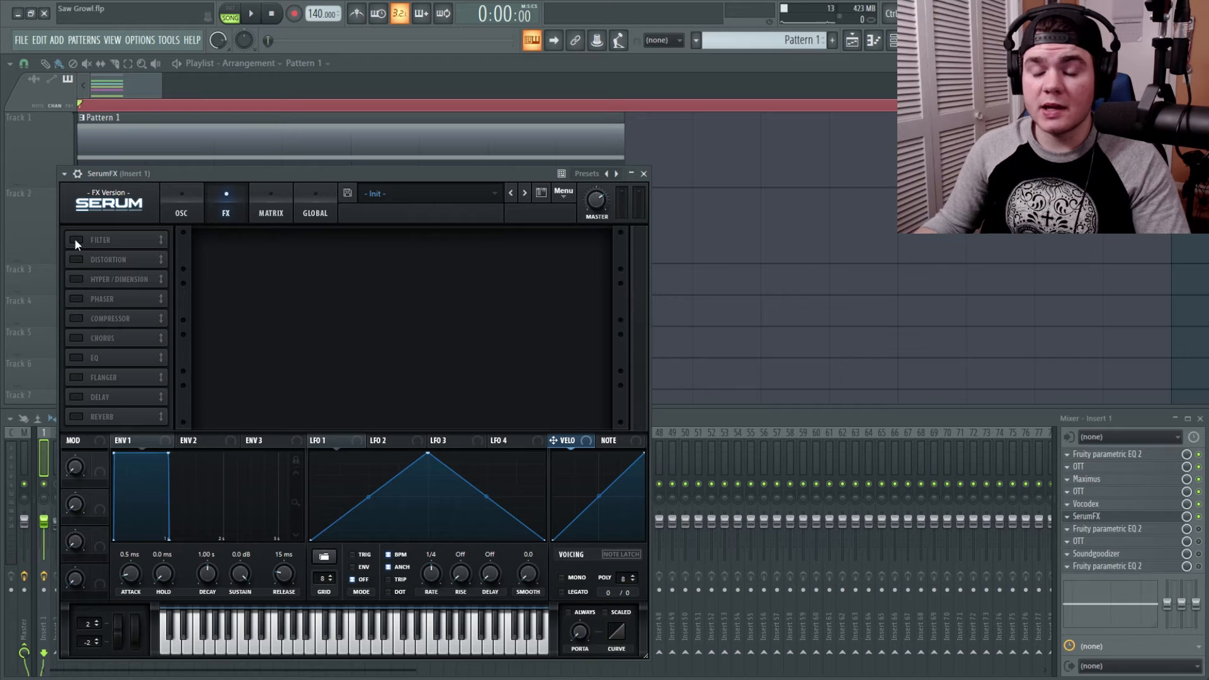
- Enable only the SerumFX filter, play the pattern, and show the filter's Flanges types without changing Phs 48+
click(75, 240)
key(space)
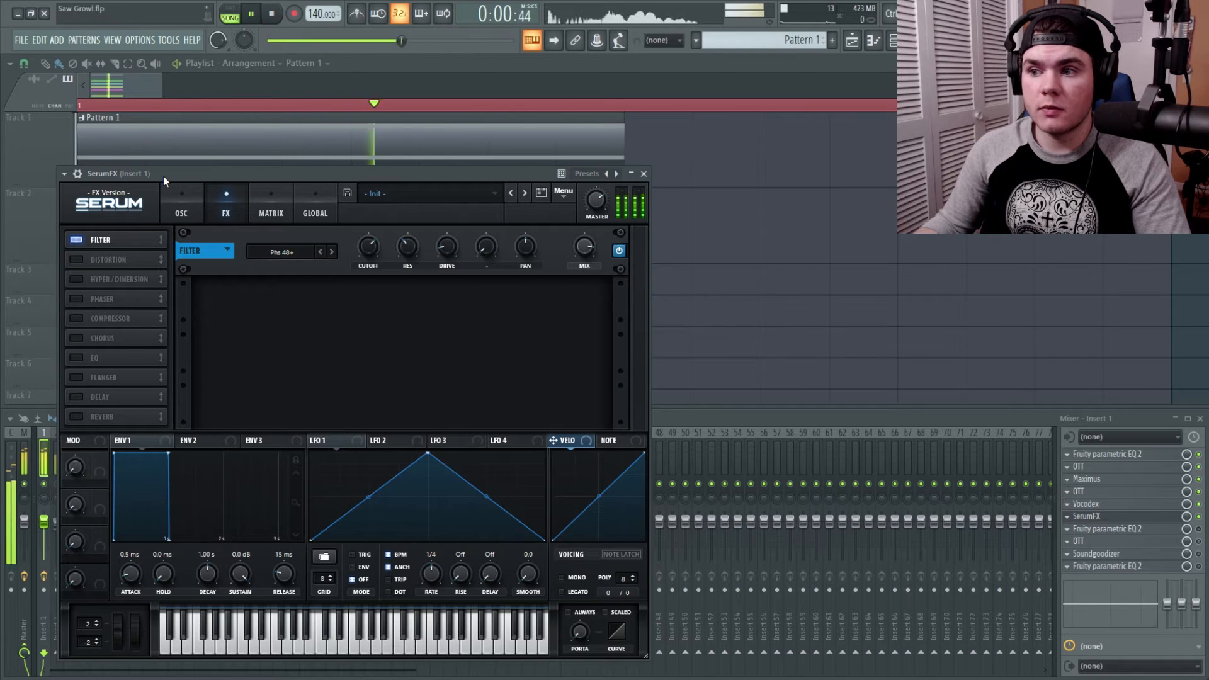
key(space)
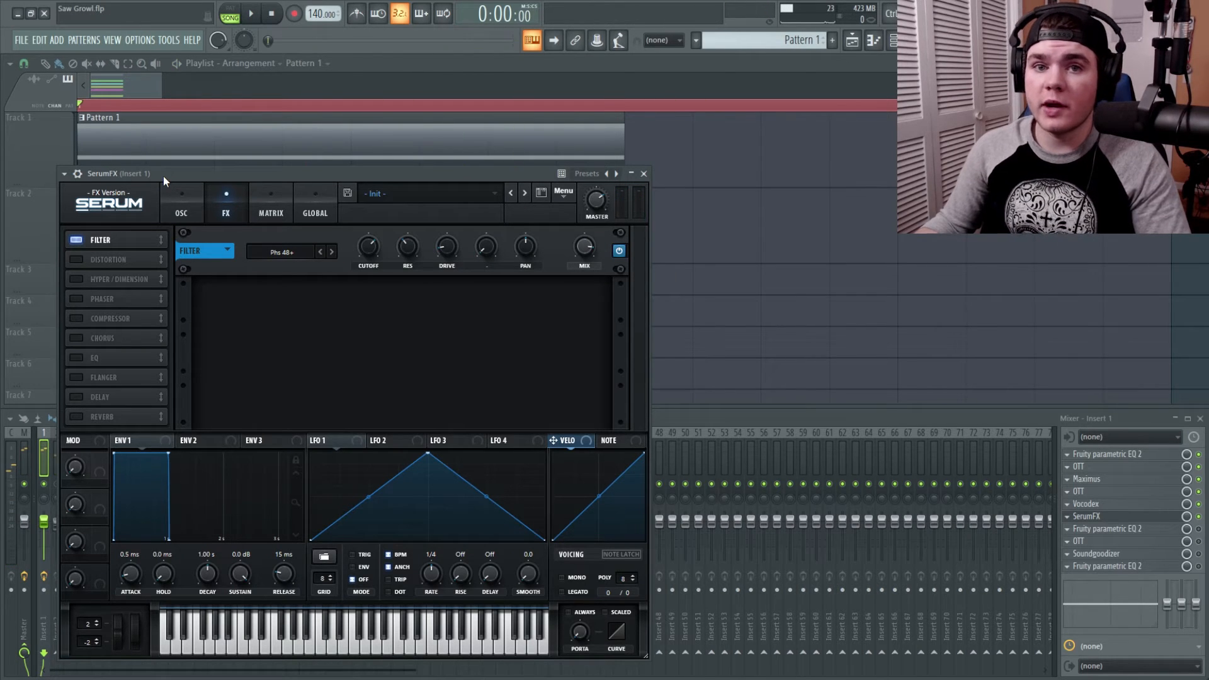
click(280, 255)
mouse_move(276, 300)
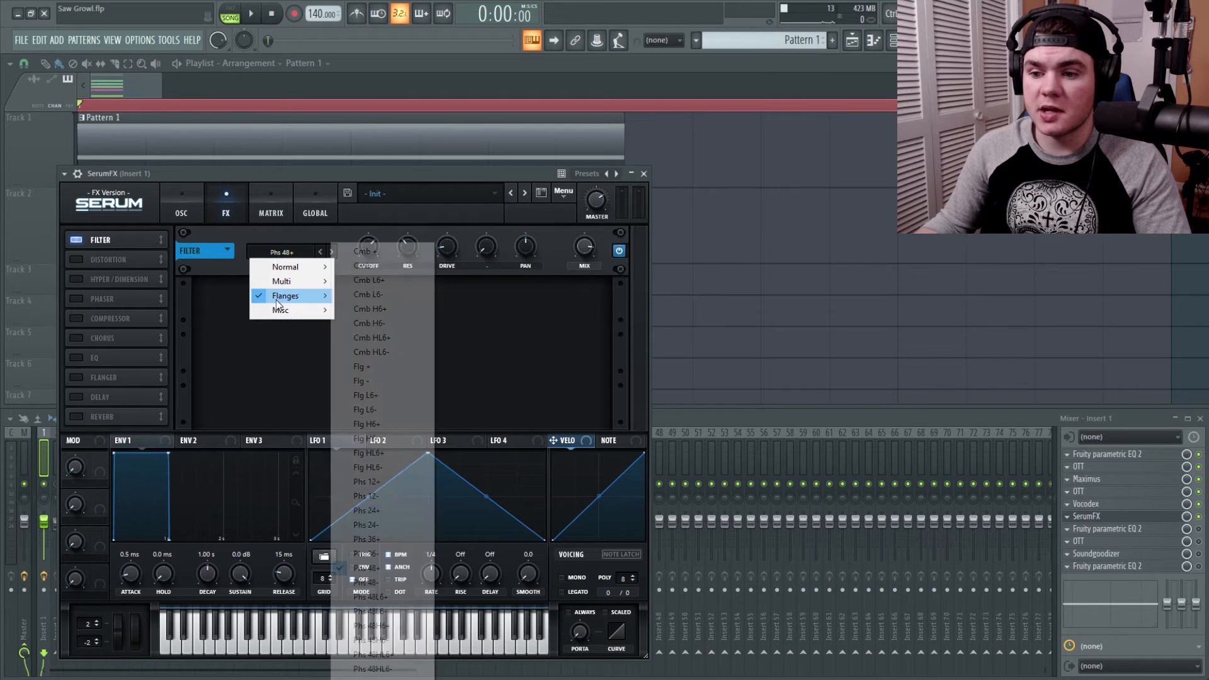
click(273, 169)
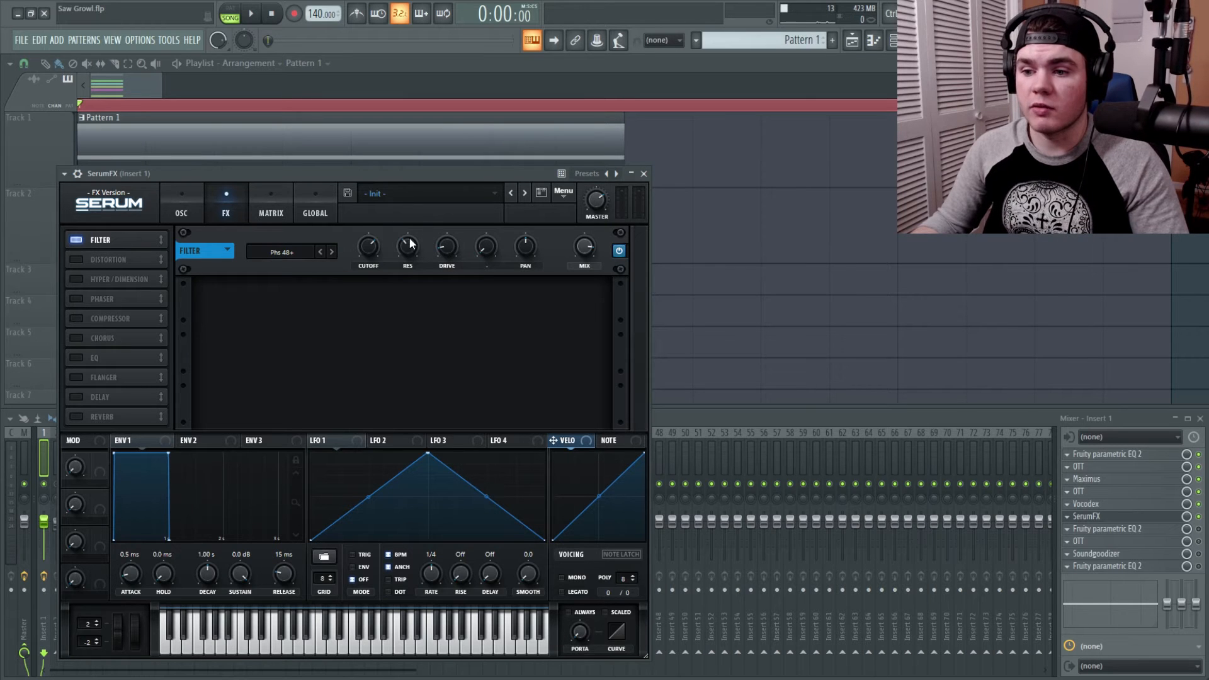
- Try the SerumFX filter with higher resonance and the mix at 100%, playing the pattern to compare
drag(407, 247, 410, 205)
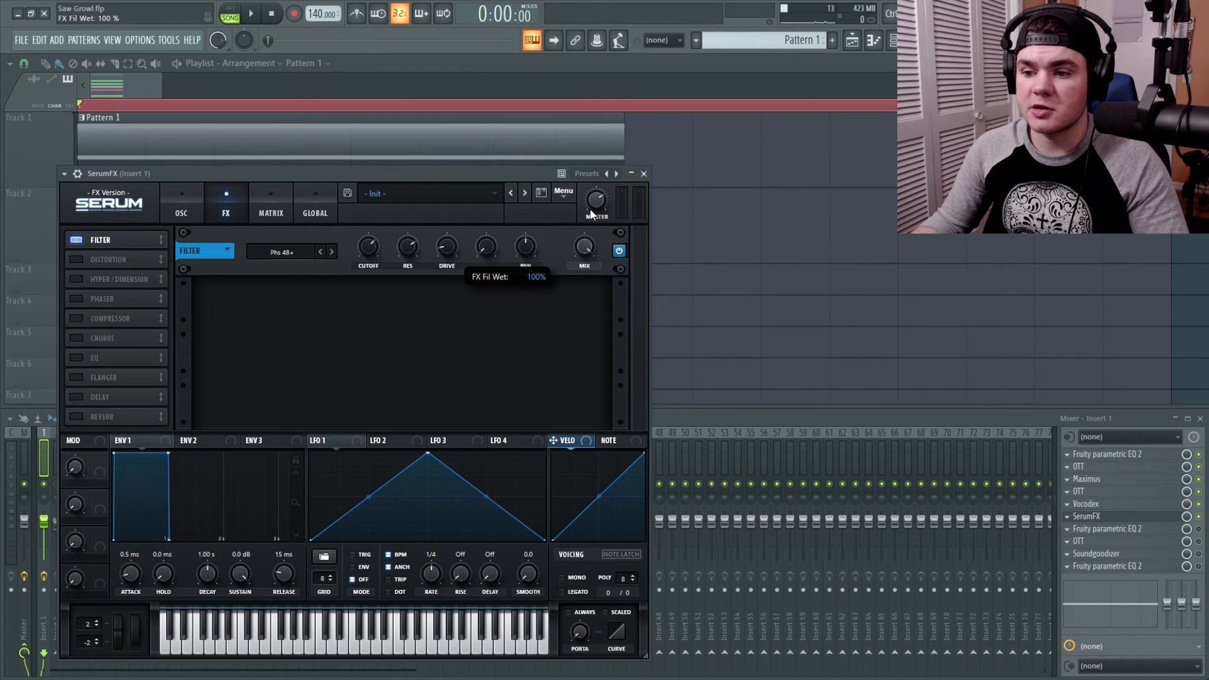
key(space)
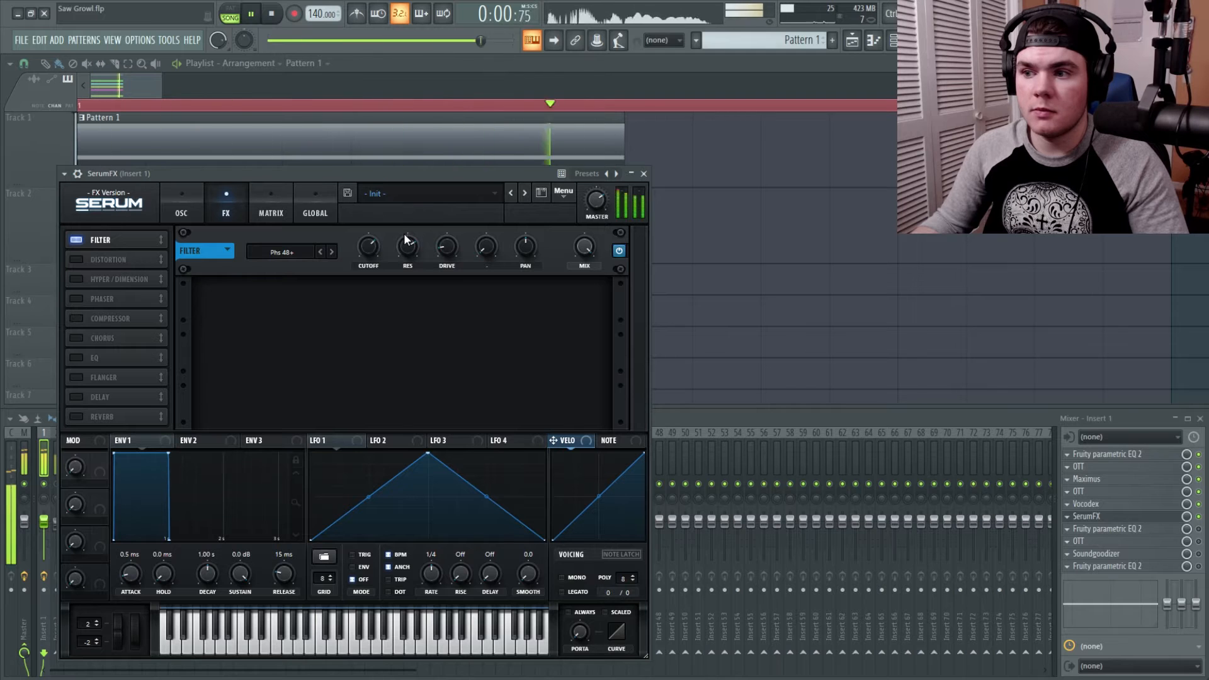
key(space)
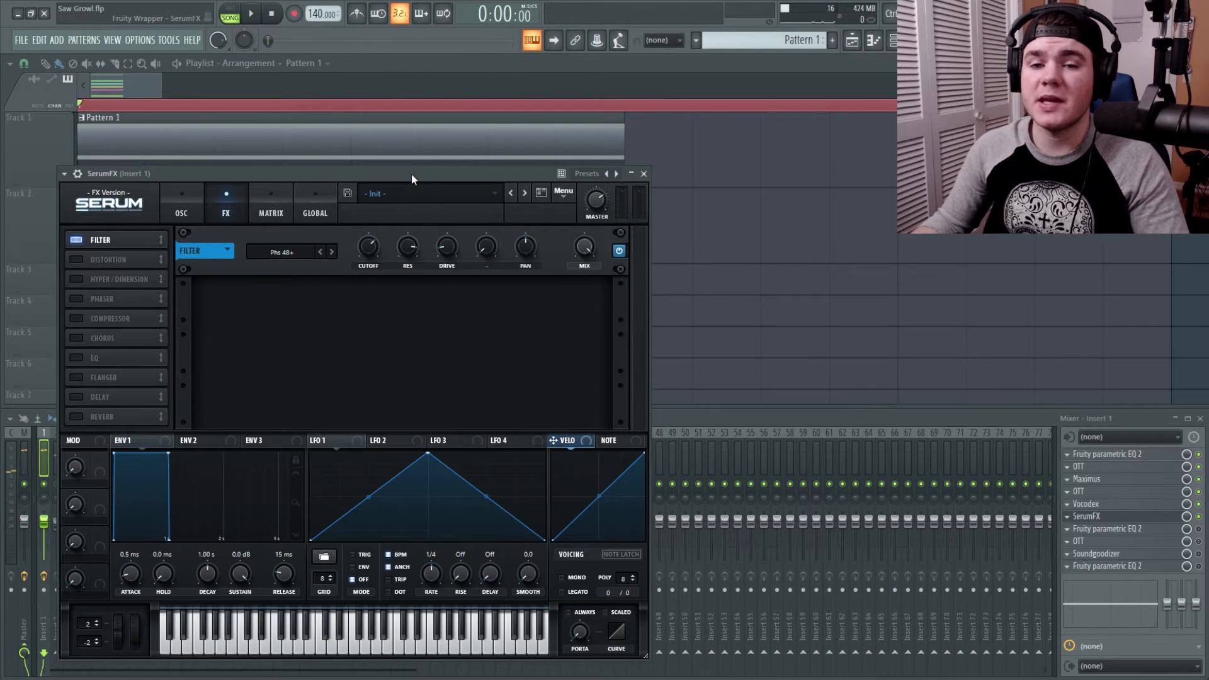
key(space)
key(space)
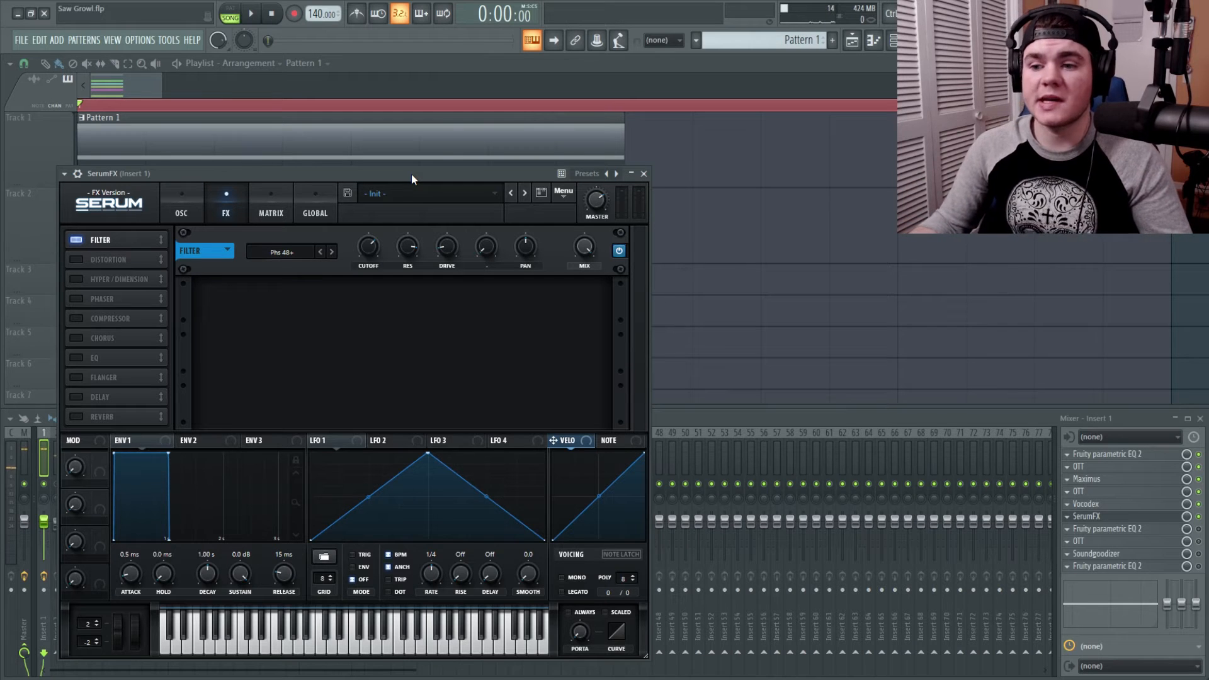
- Lower the filter's resonance to 38% and reduce its mix, and play the pattern
drag(412, 244, 404, 302)
drag(414, 248, 415, 252)
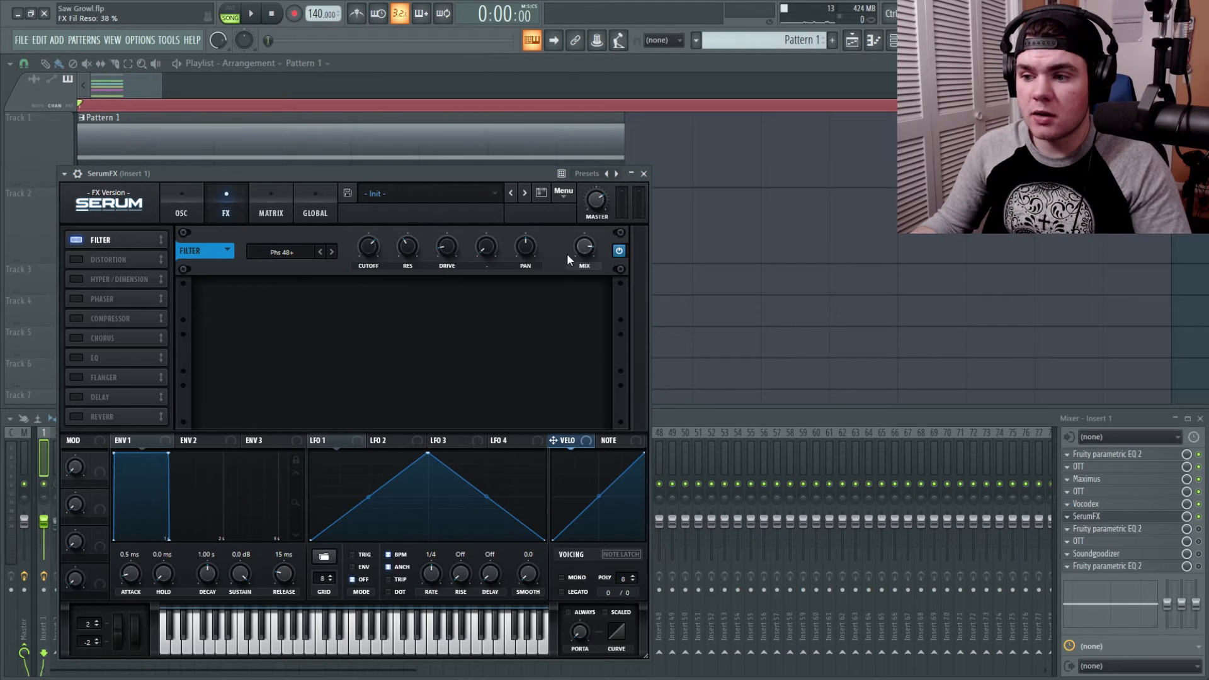
key(space)
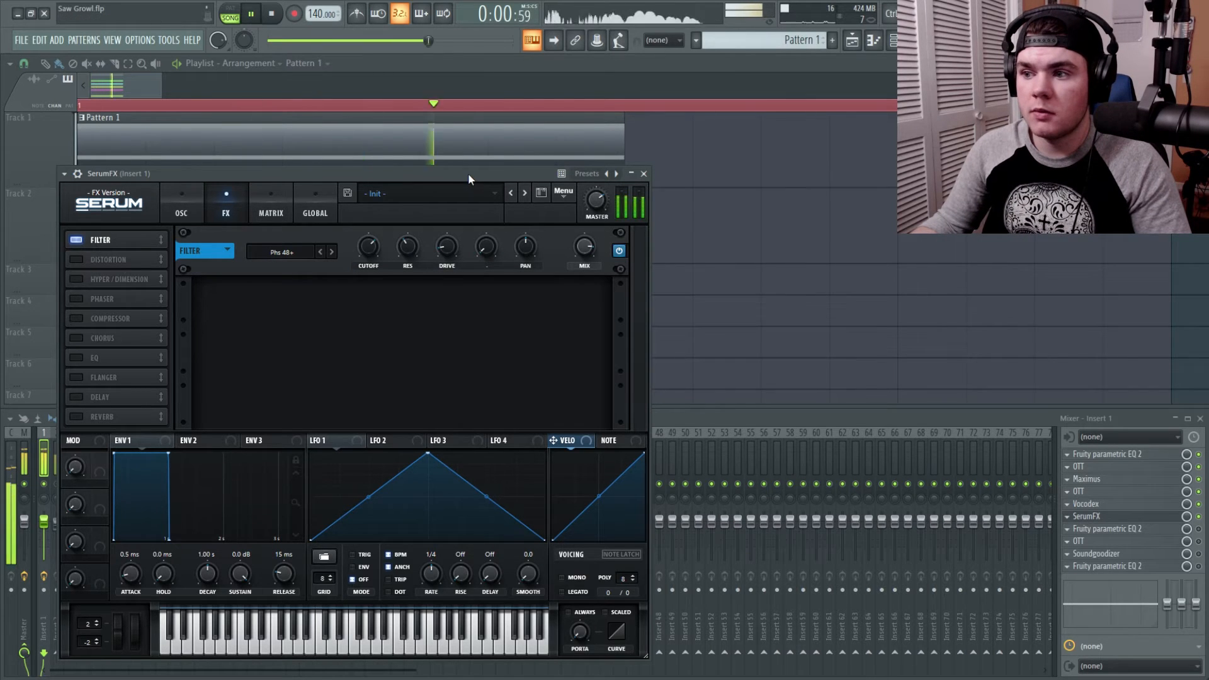
key(space)
- Raise the SerumFX filter resonance to around the middle of its range and audition the pattern
drag(408, 240, 410, 232)
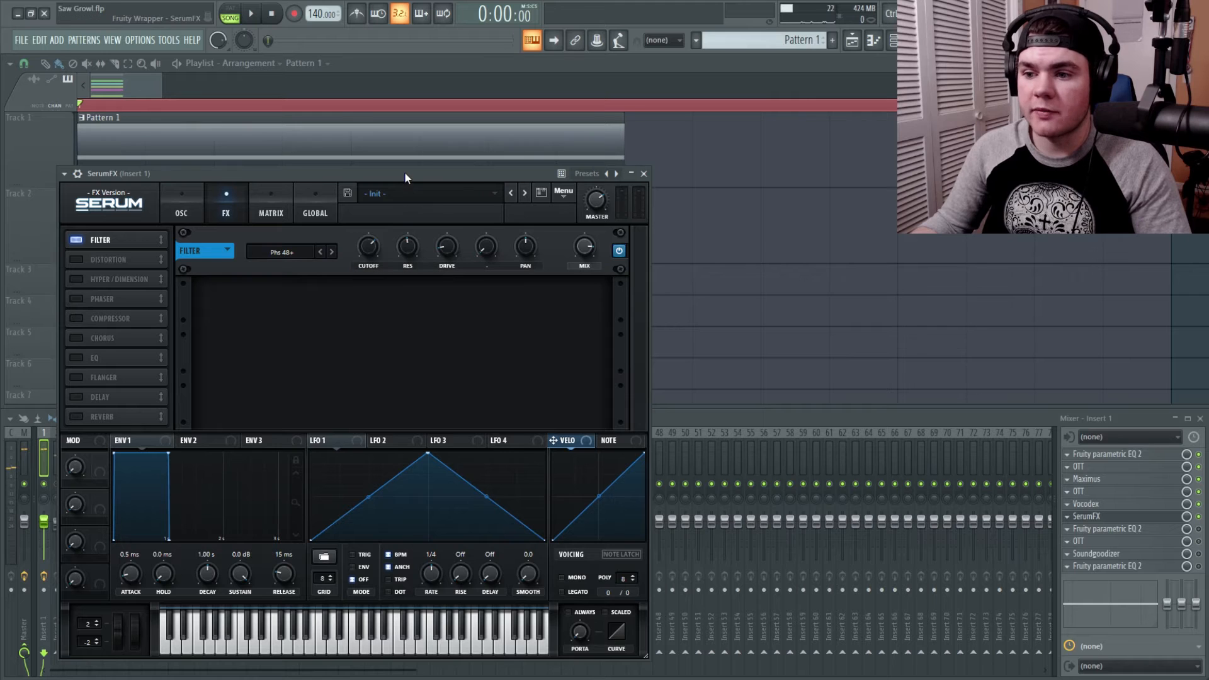
key(space)
key(space)
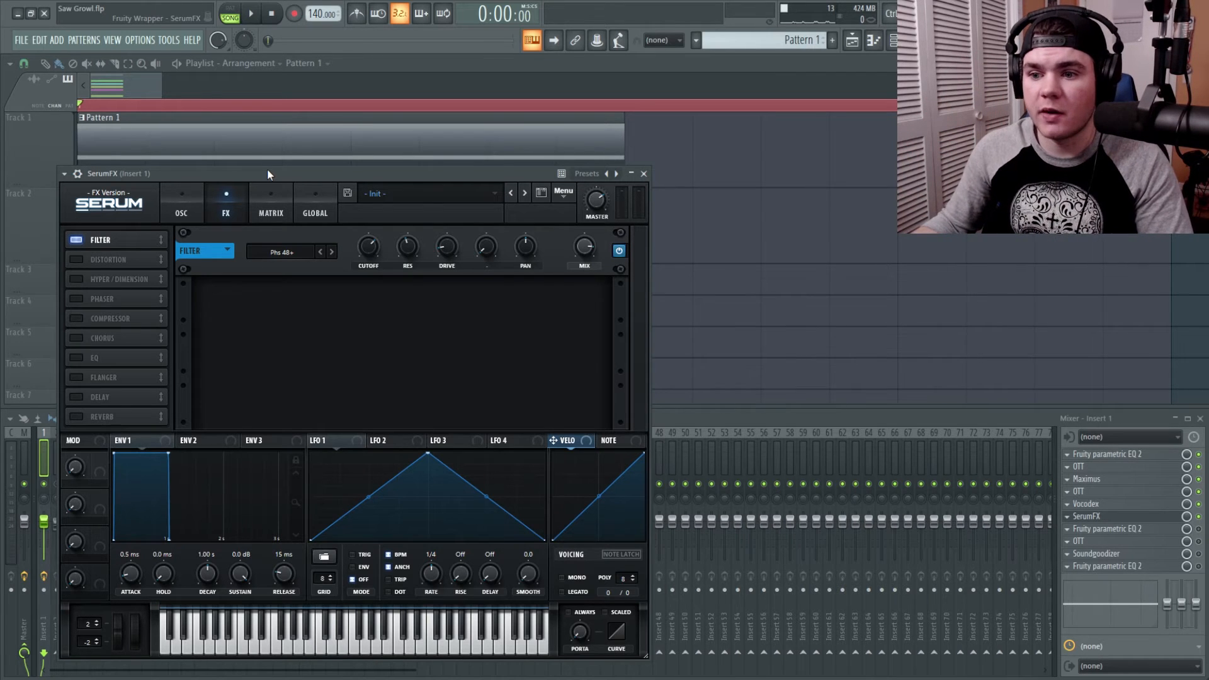
key(space)
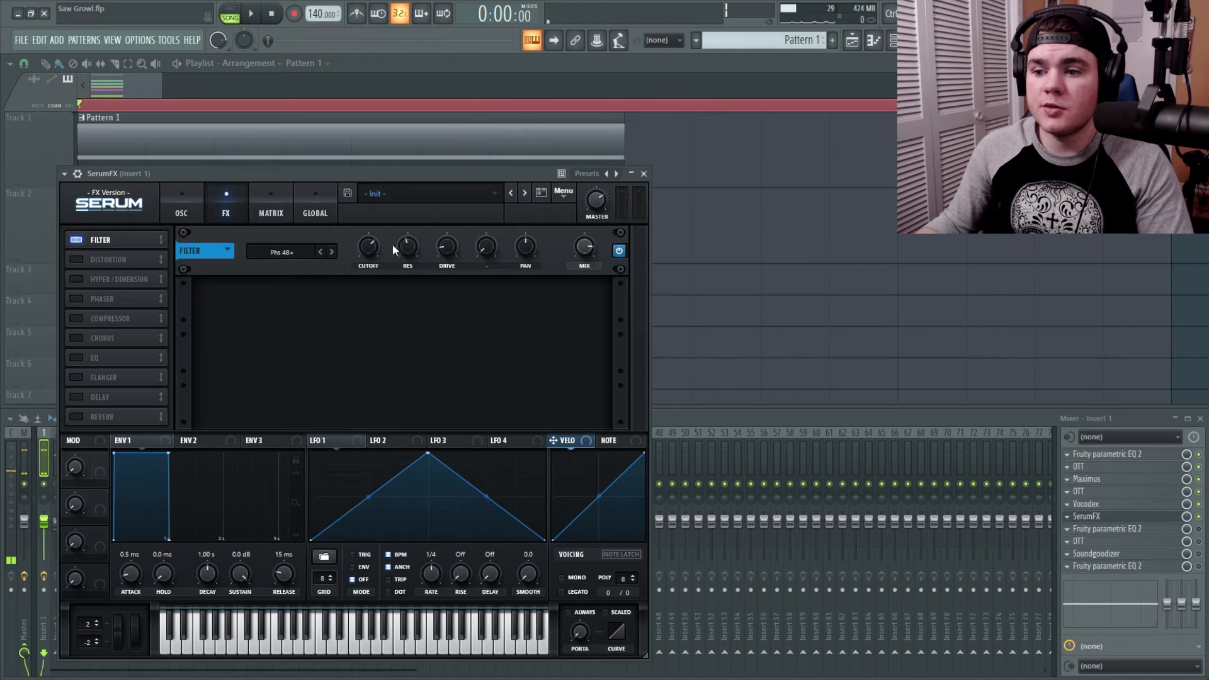
- Enable the Downsample distortion in SerumFX and compare the pattern with it bypassed and active
click(76, 259)
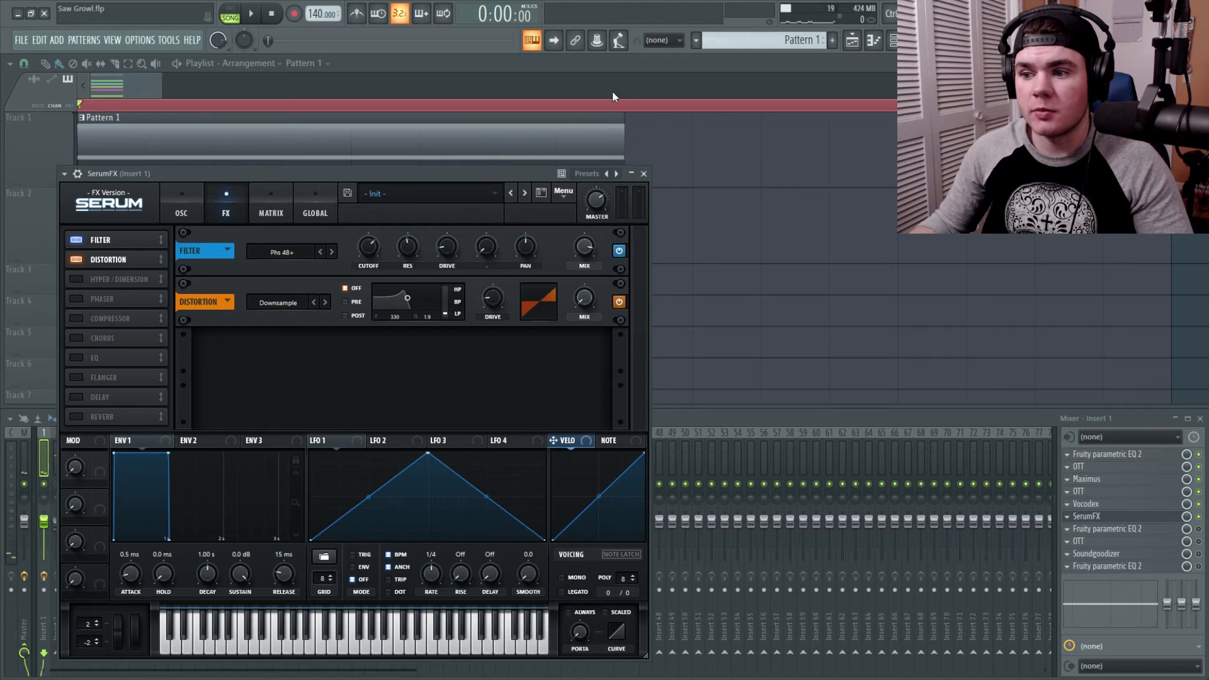
key(space)
key(space)
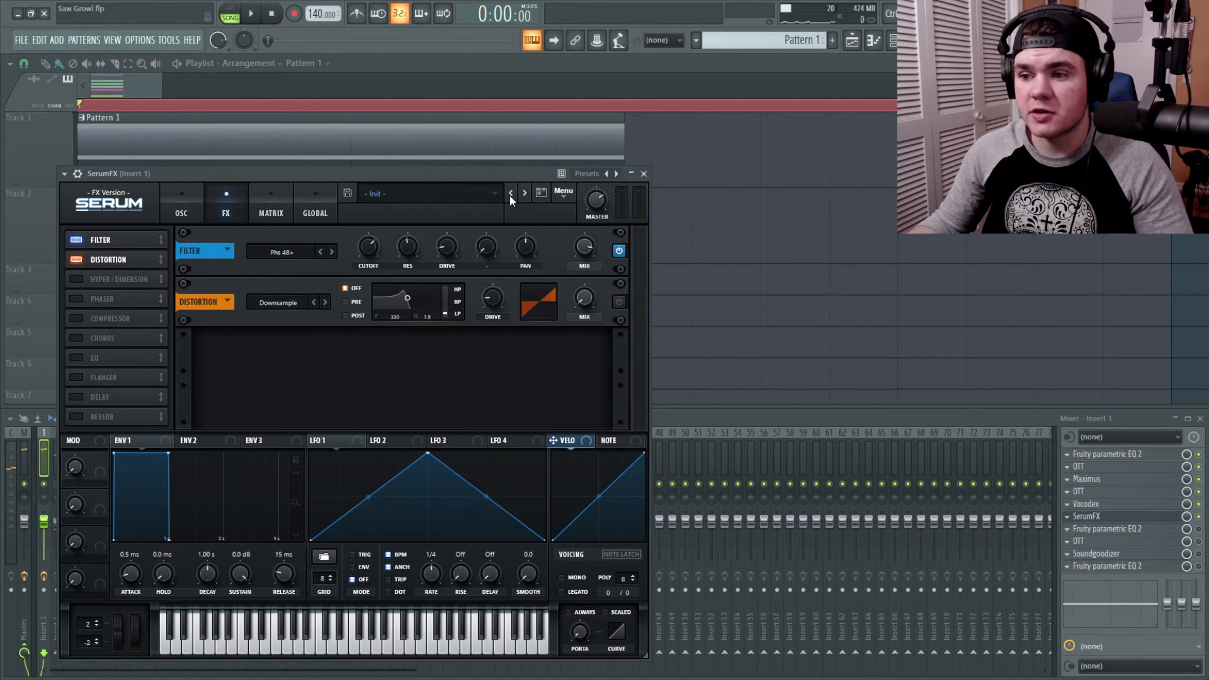
key(space)
key(space)
click(619, 301)
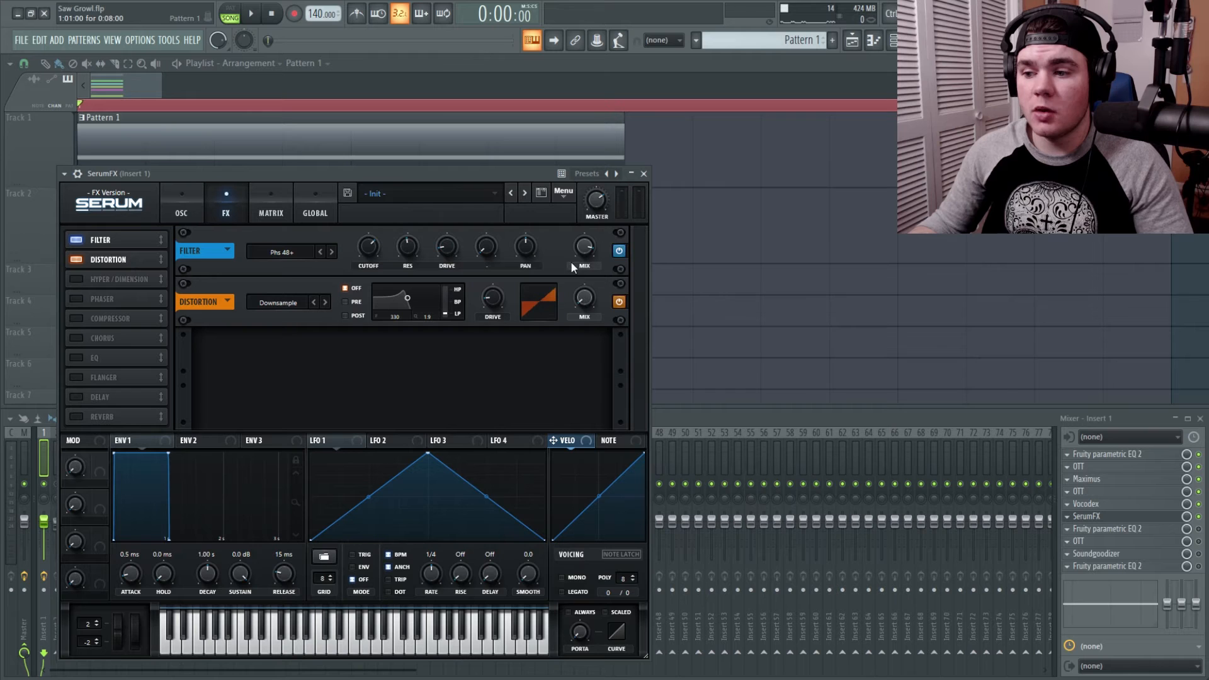
key(space)
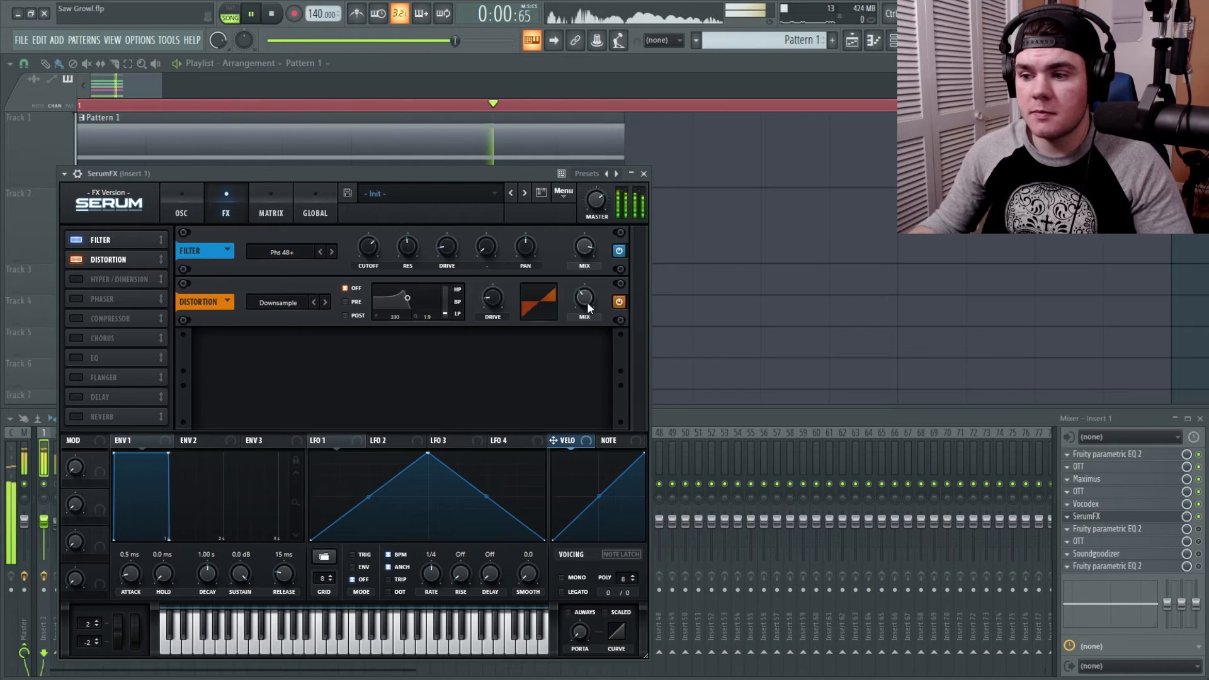
key(space)
- Examine the SerumFX Dist_wet automation clip on playlist Track 8
click(502, 62)
scroll(771, 310, down, 1)
scroll(770, 310, down, 5)
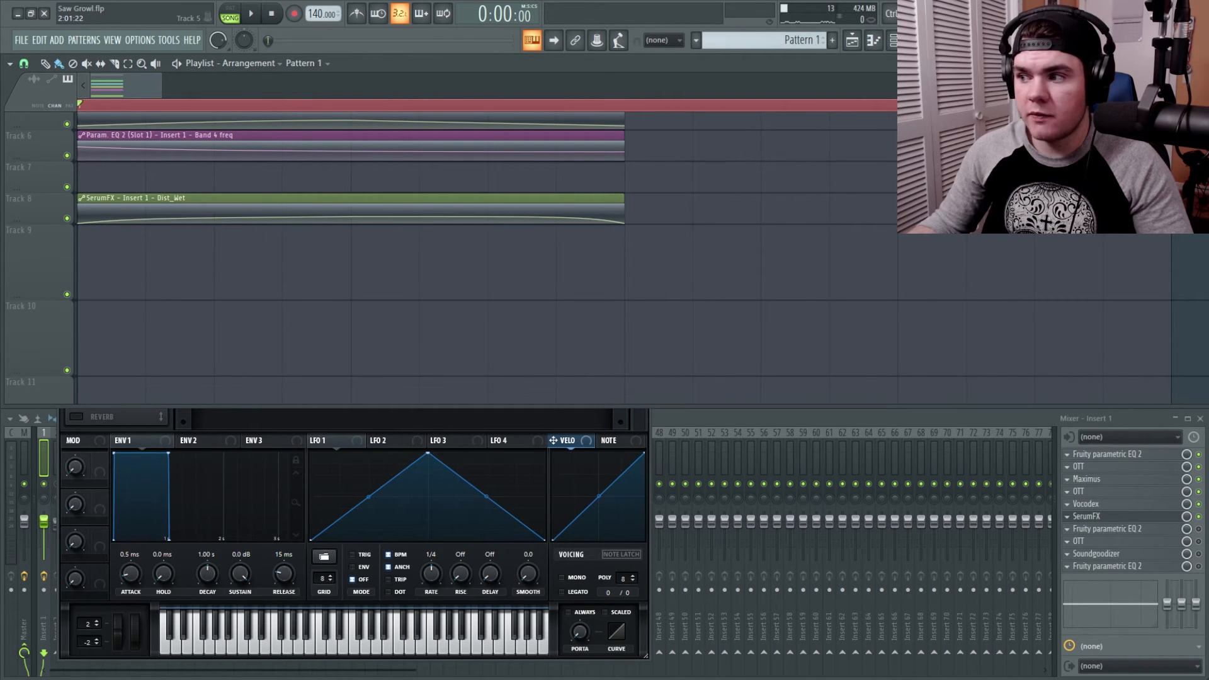
scroll(840, 175, up, 4)
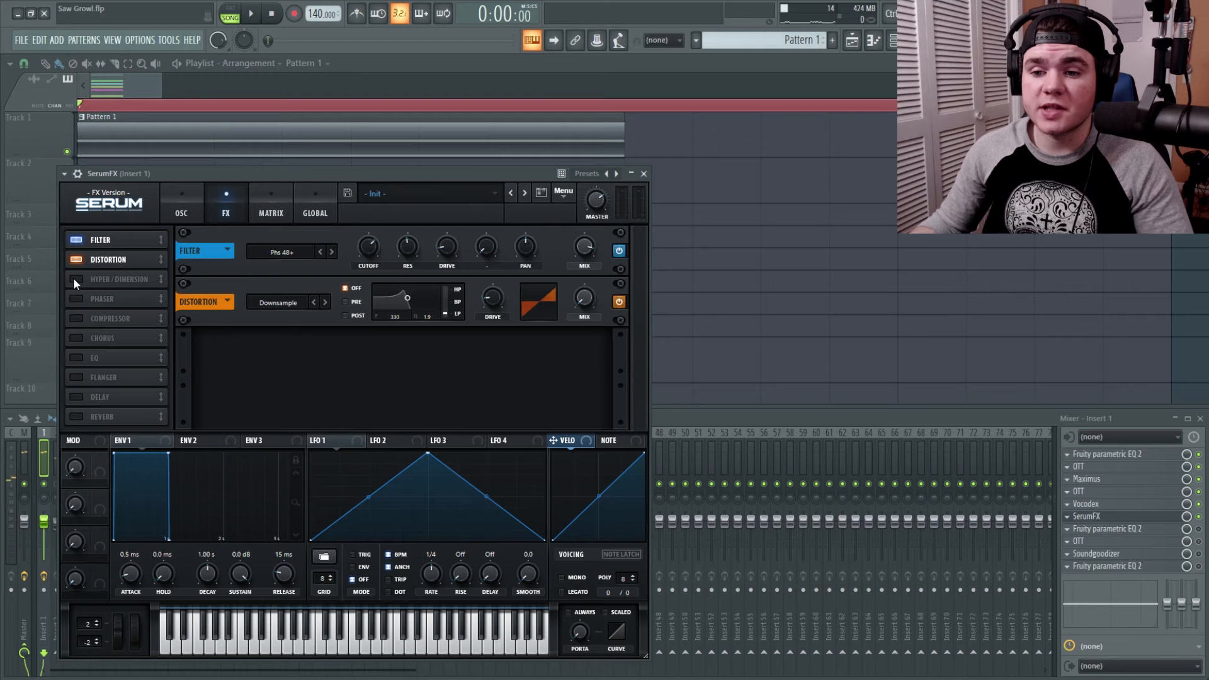
- Enable the SerumFX Hyper/Dimension module and check its hyper and dimension mix settings
click(74, 279)
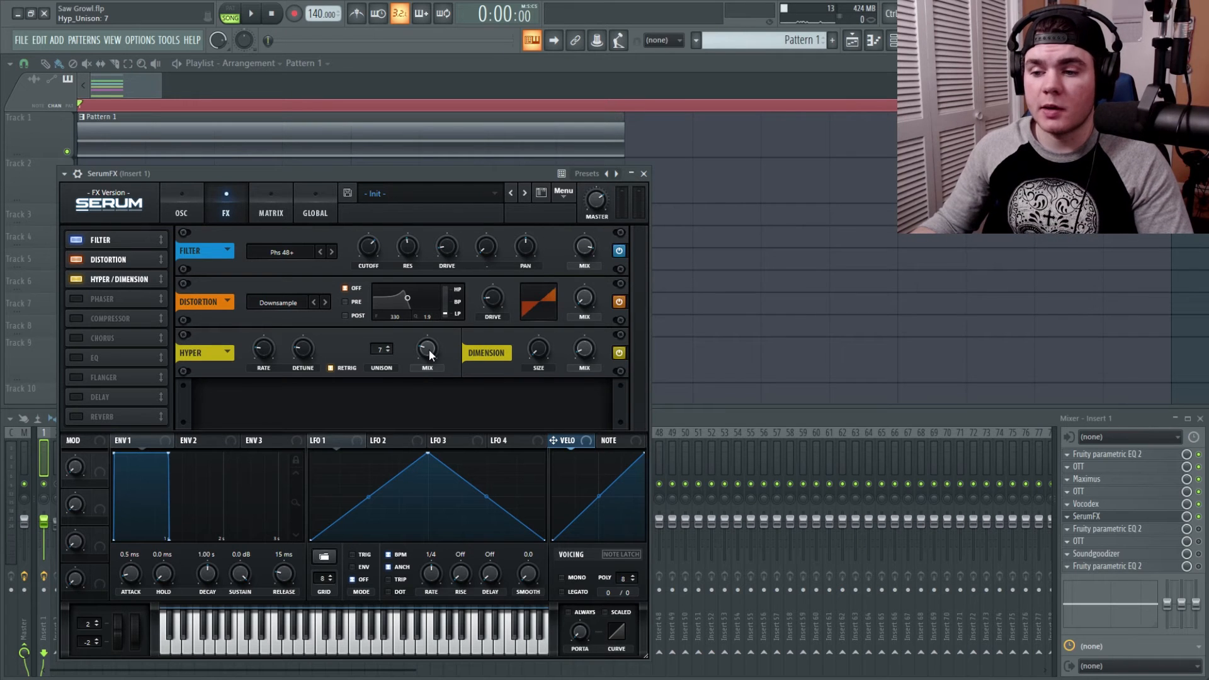
mouse_move(430, 353)
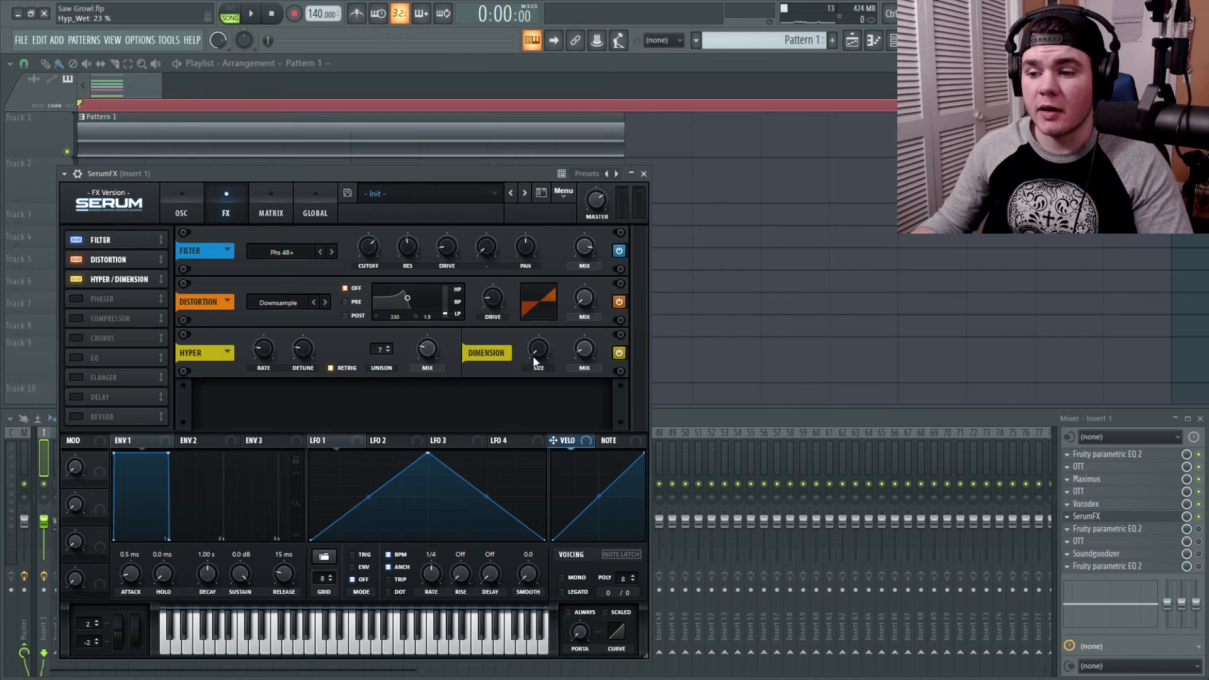
mouse_move(584, 355)
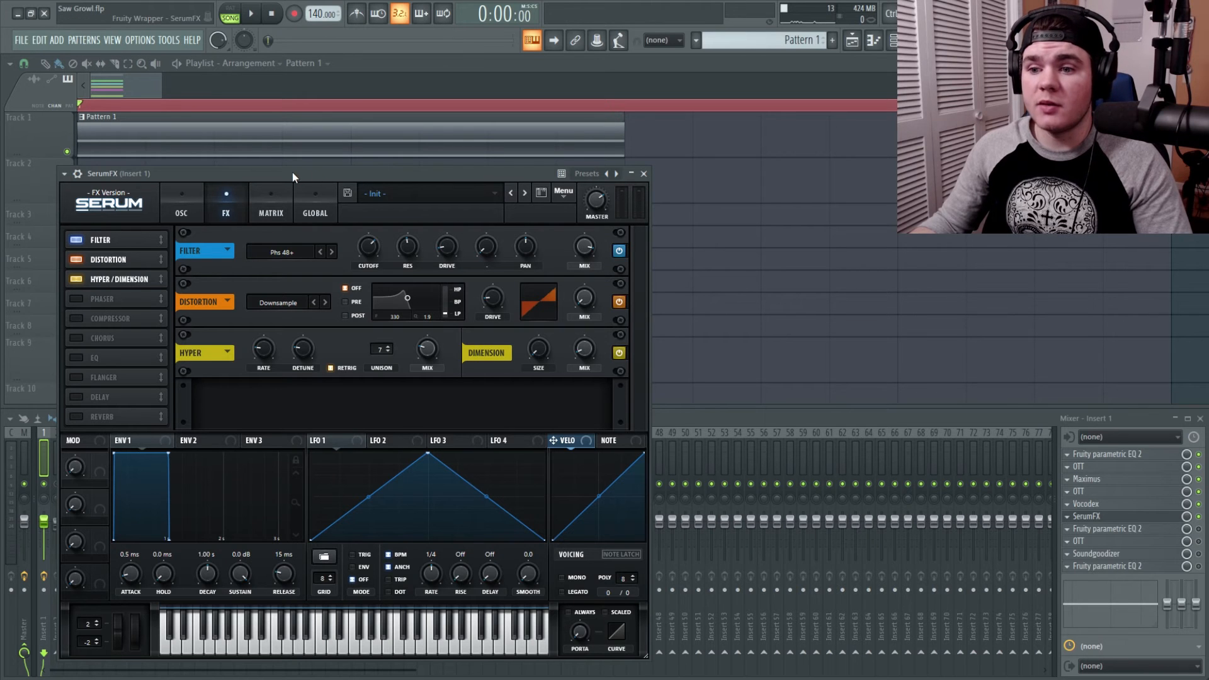
- Audition the pattern repeatedly with the SerumFX Hyper/Dimension module active
key(space)
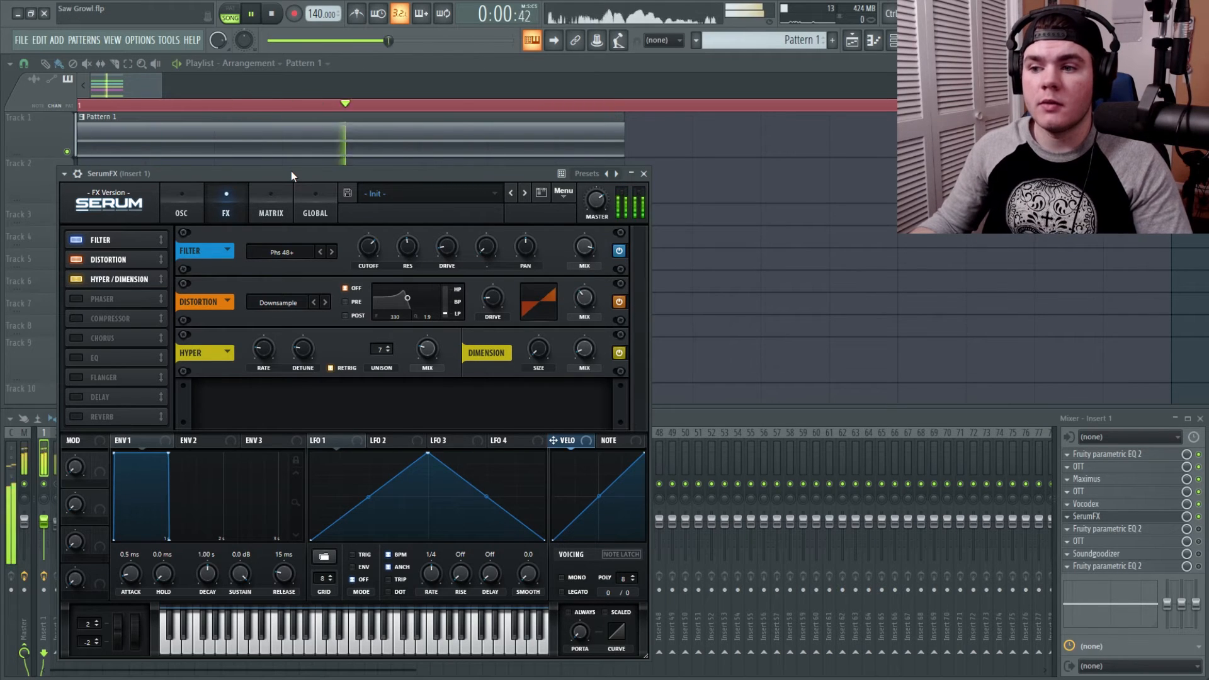
key(space)
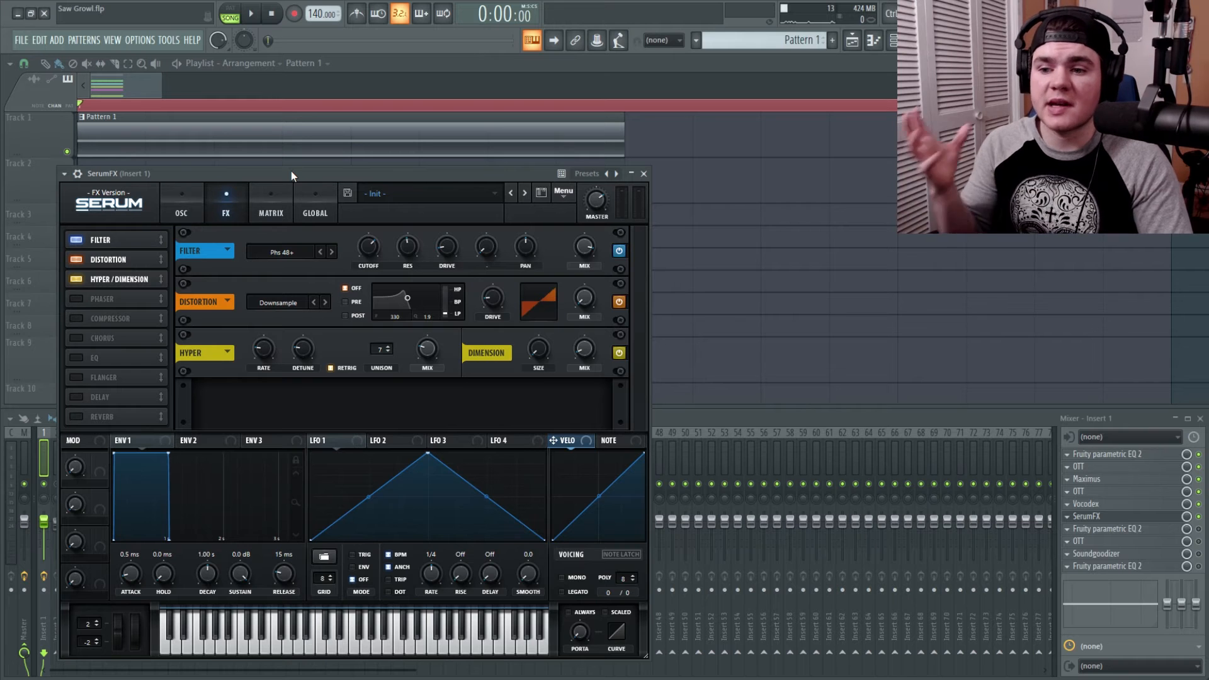
key(space)
key(space)
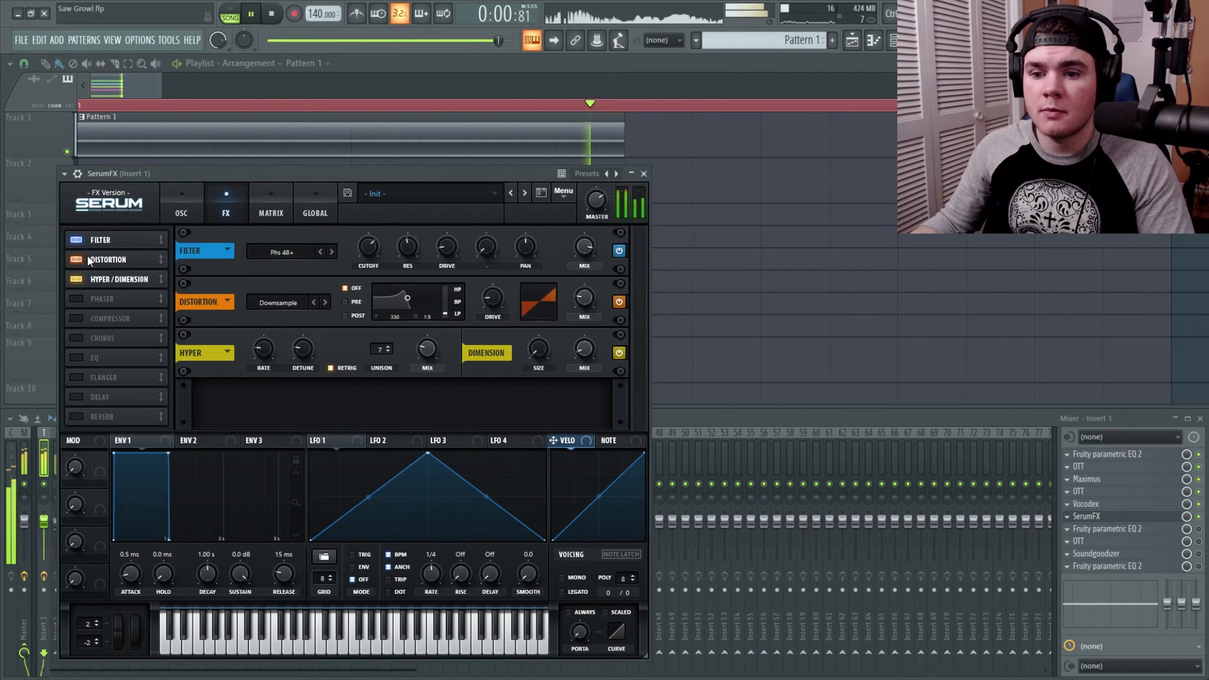
- Enable the SerumFX Phaser with its rate at minimum and its frequency at 20 Hz
click(112, 298)
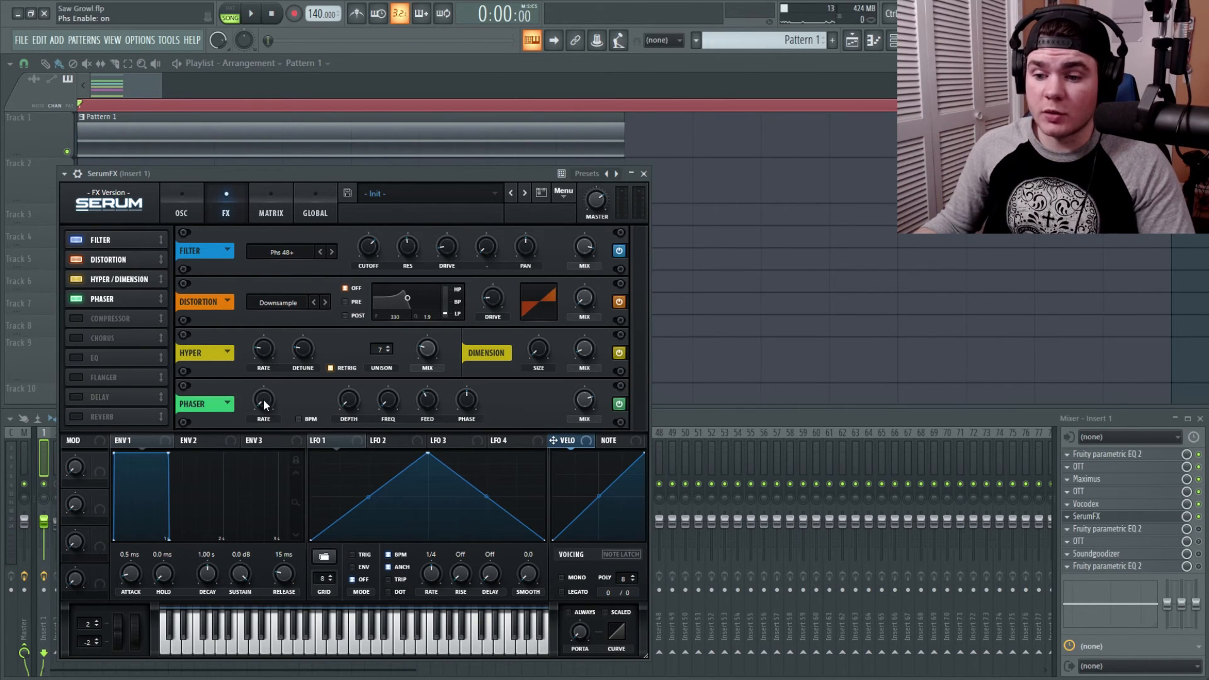
drag(264, 402, 273, 454)
drag(388, 398, 384, 439)
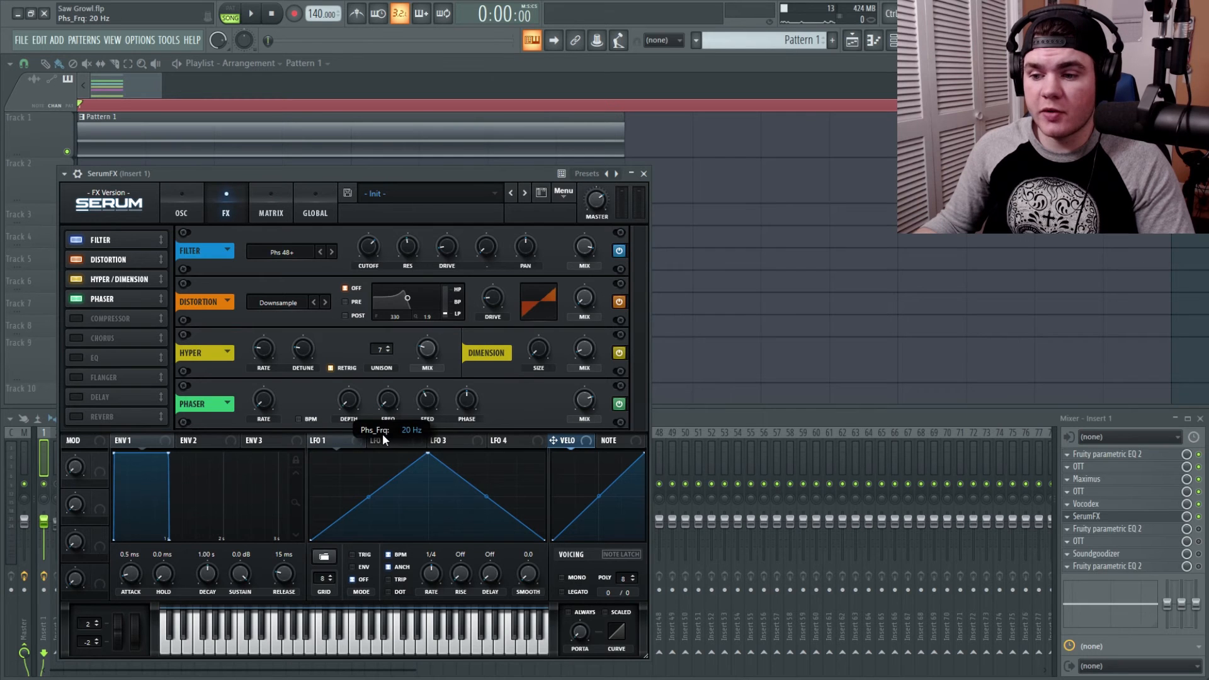
- Audition the pattern with the Phaser mix at full and lower the mix to roughly three quarters
click(582, 403)
key(space)
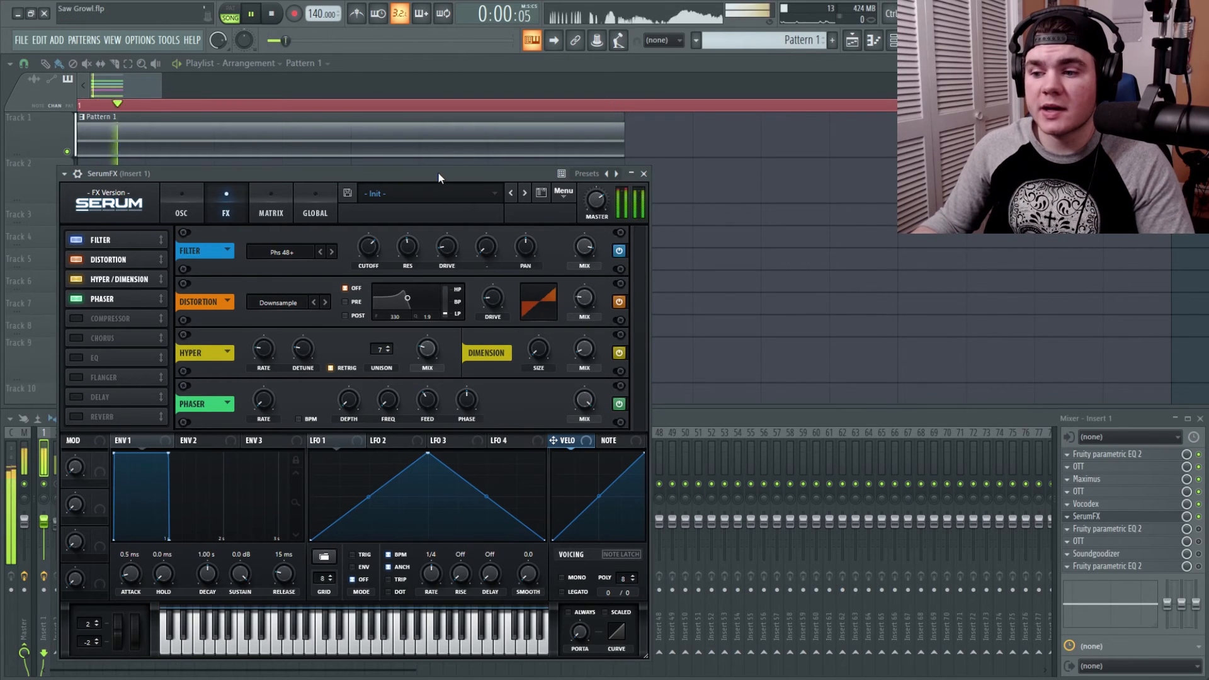
drag(585, 402, 586, 429)
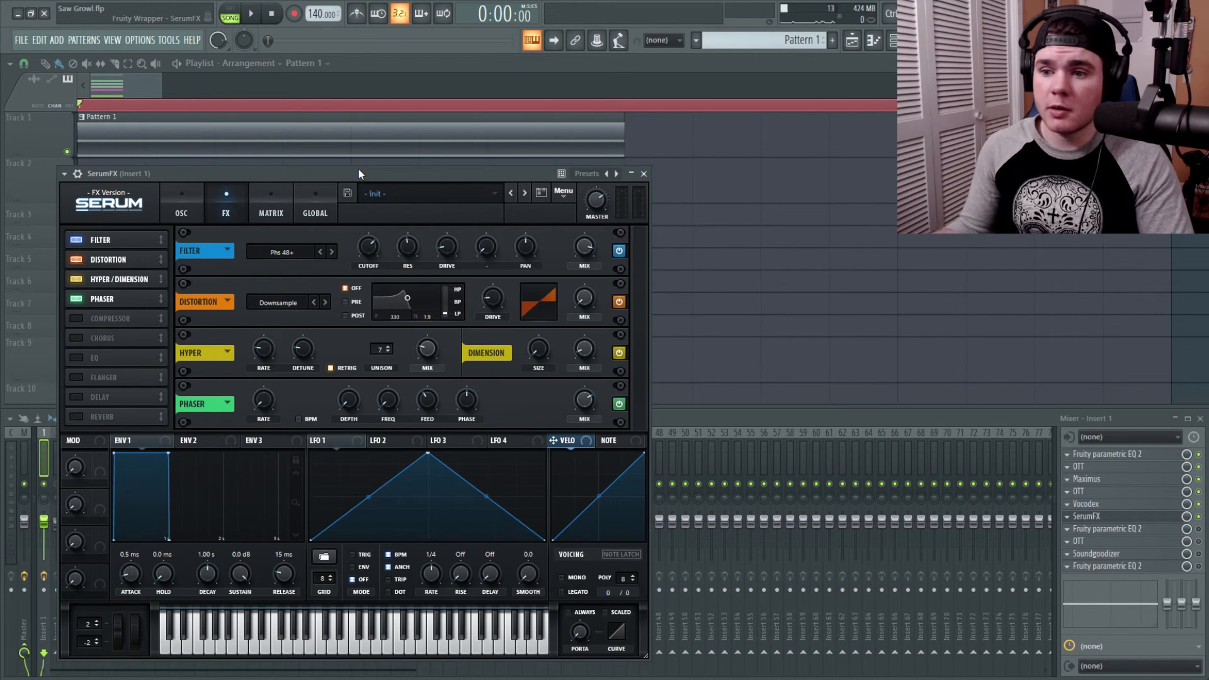
- Enable the SerumFX multiband Compressor, check its threshold and audition the pattern
click(98, 318)
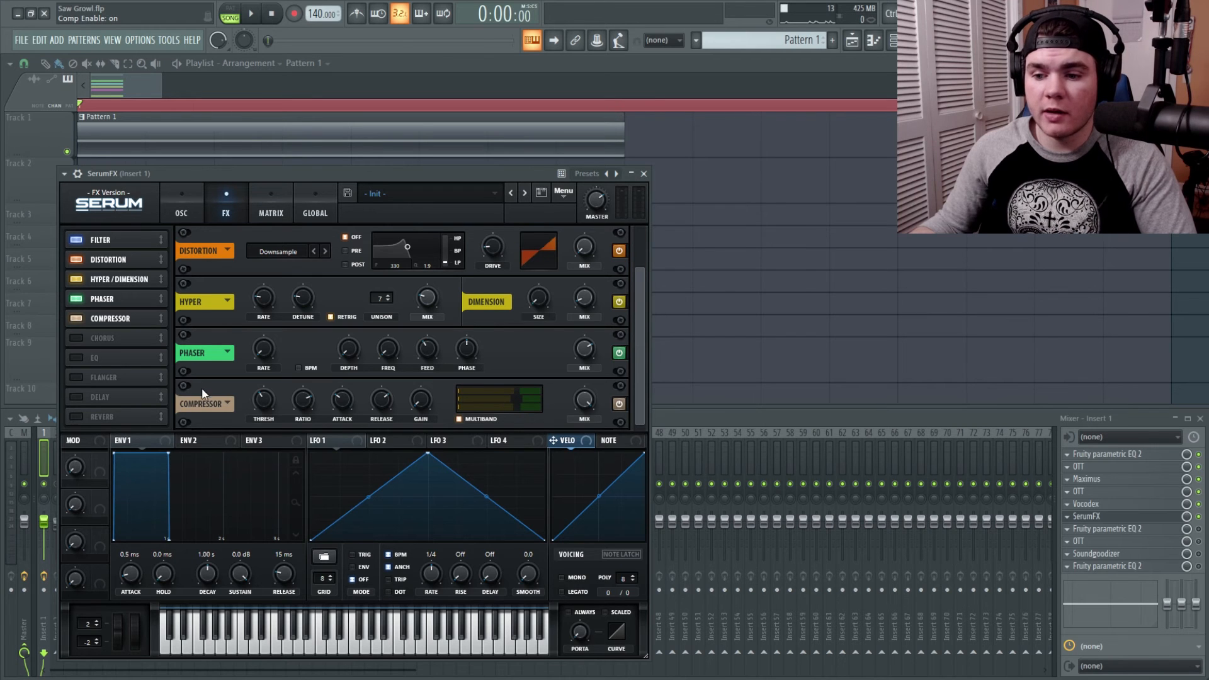
mouse_move(265, 406)
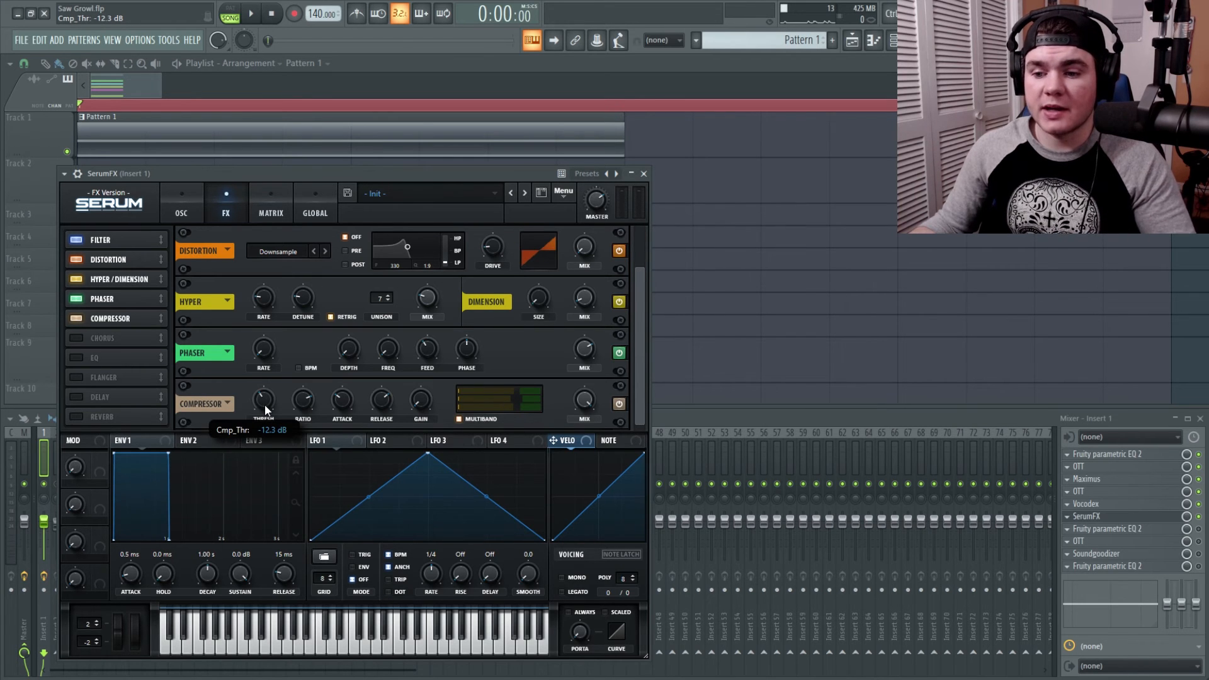
key(space)
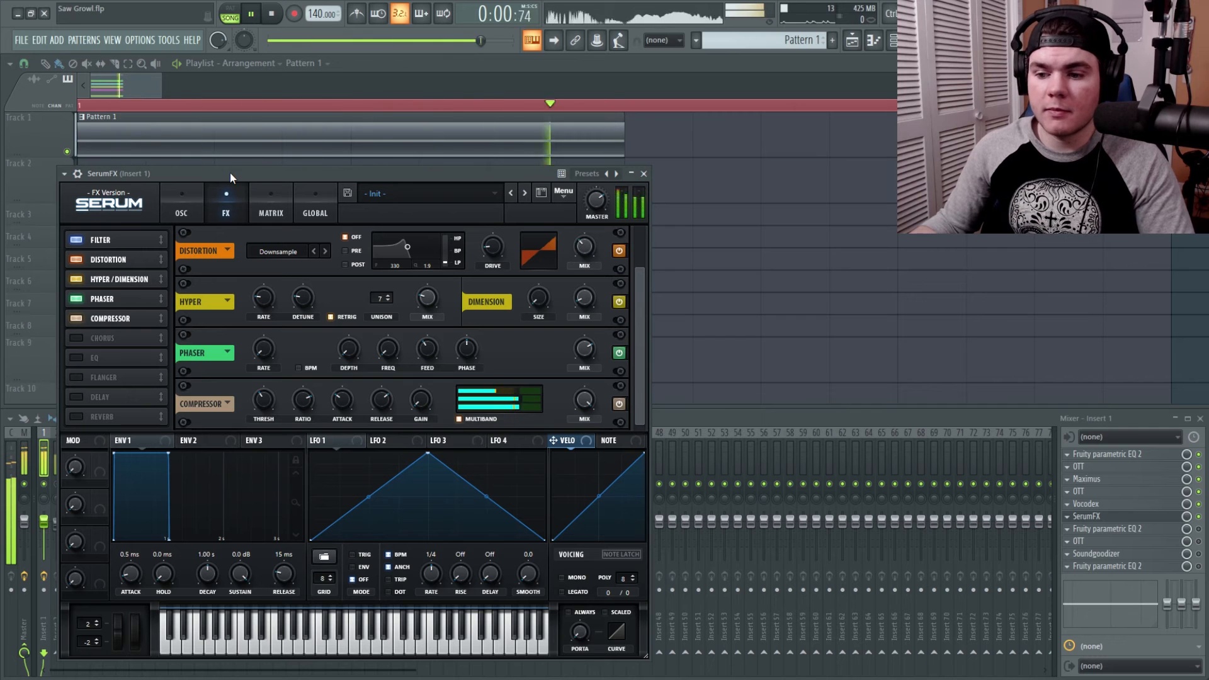
key(space)
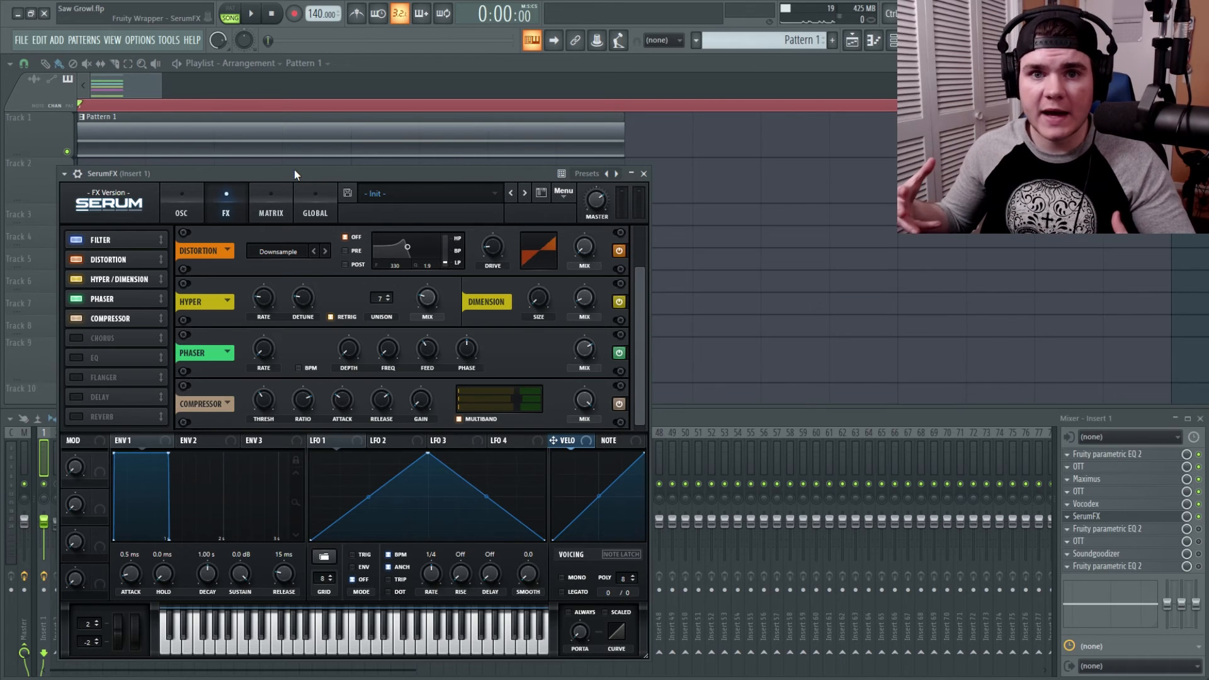
- Enable the SerumFX Chorus, audition the pattern and set the chorus mix to about 14%
click(115, 339)
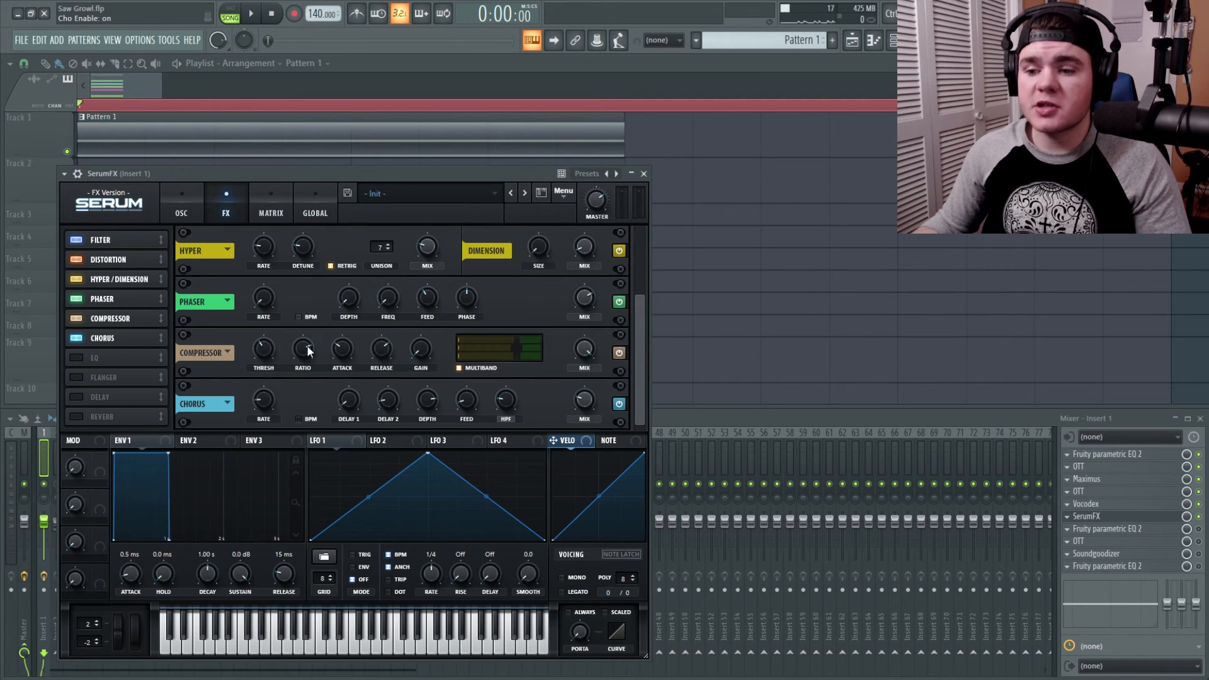
key(space)
key(space)
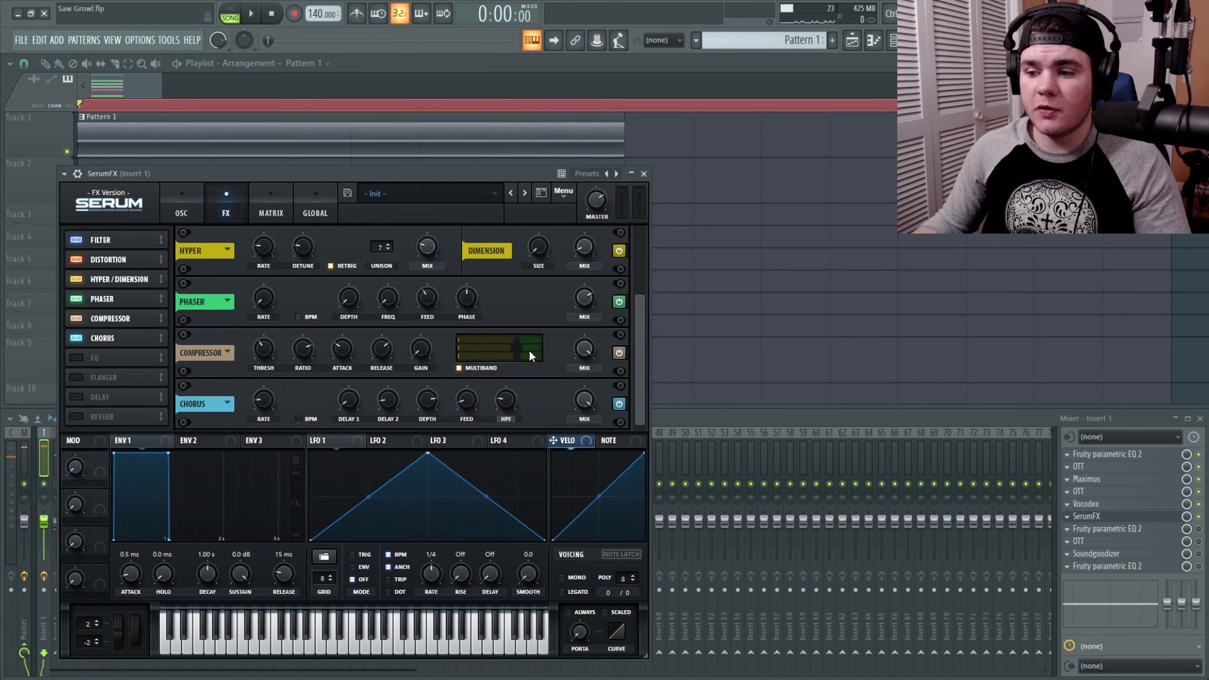
key(space)
key(space)
drag(584, 403, 576, 516)
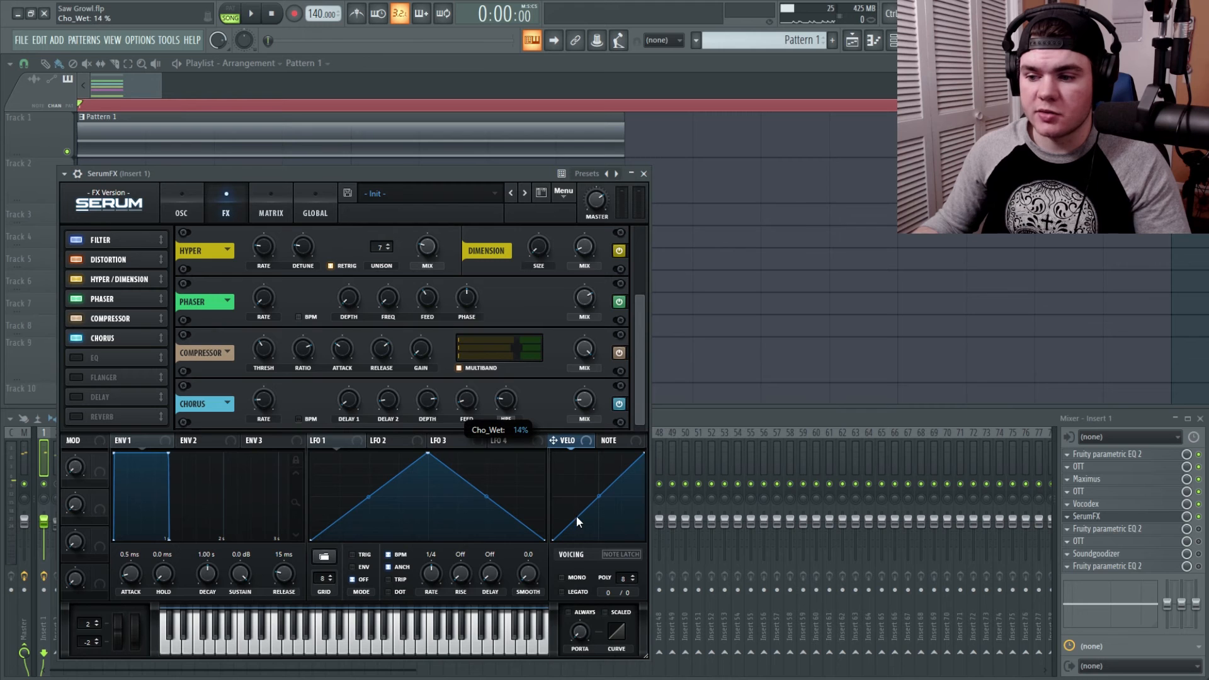
key(space)
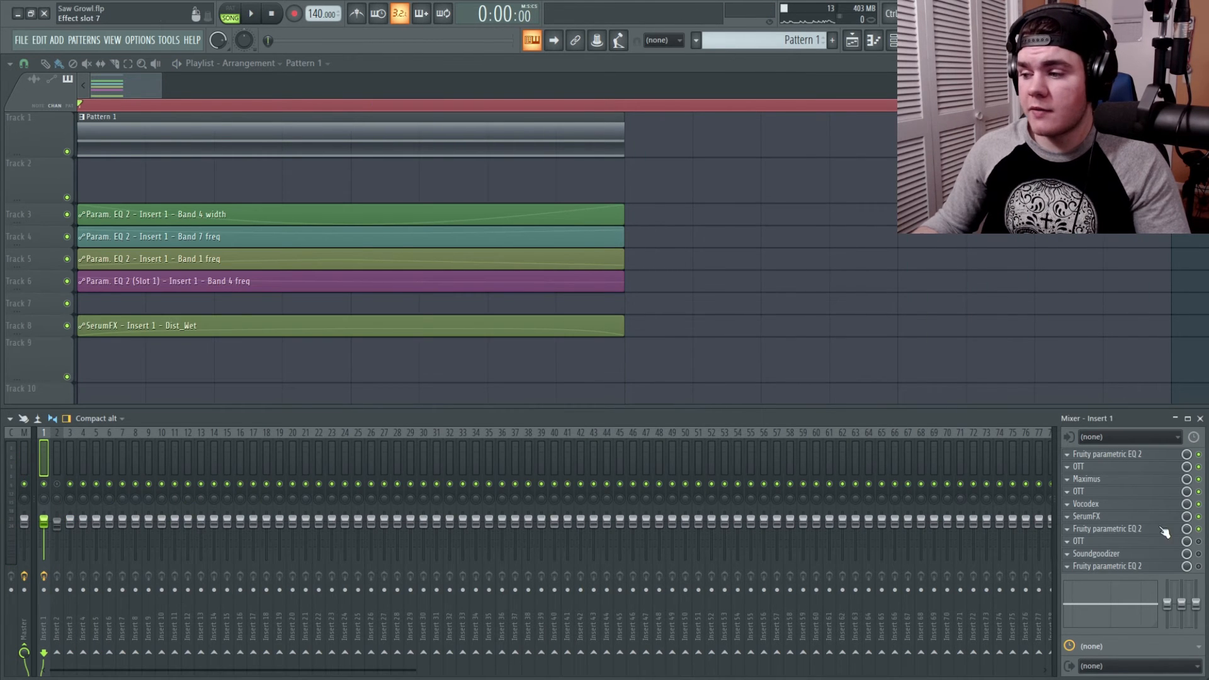
- Open the slot 7 Fruity parametric EQ 2, deepen its Band 4 cut at 175 Hz to about -7.1 dB and audition the pattern
click(1138, 531)
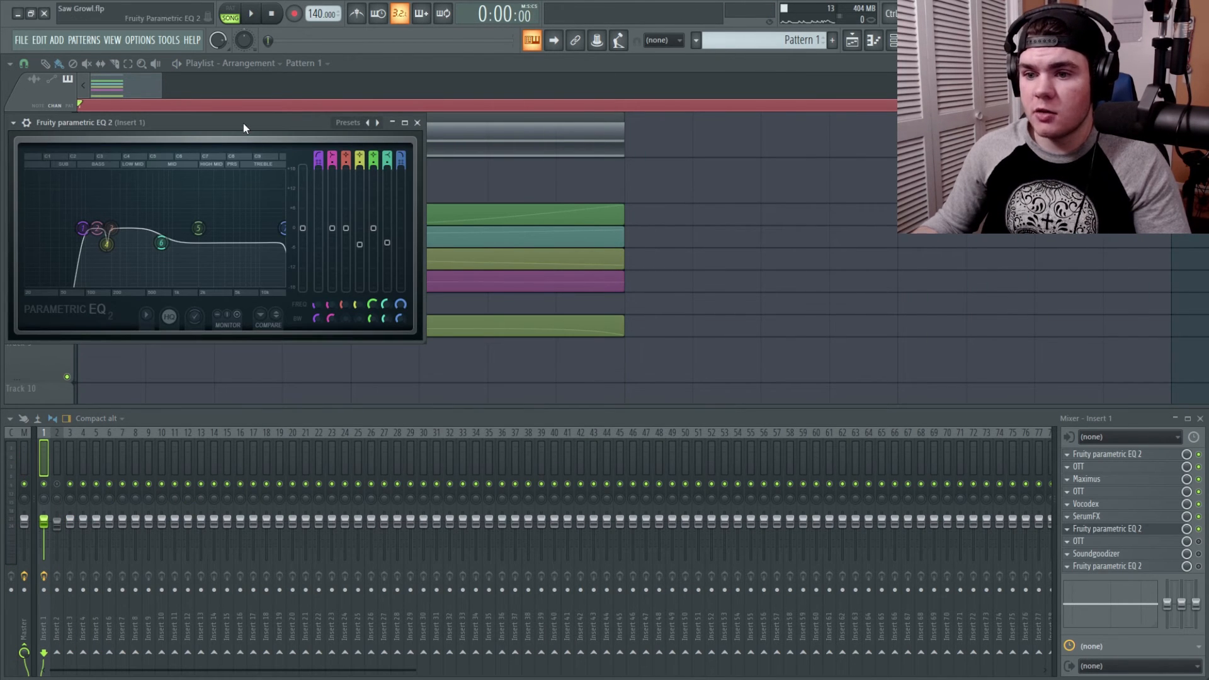
drag(244, 125, 375, 242)
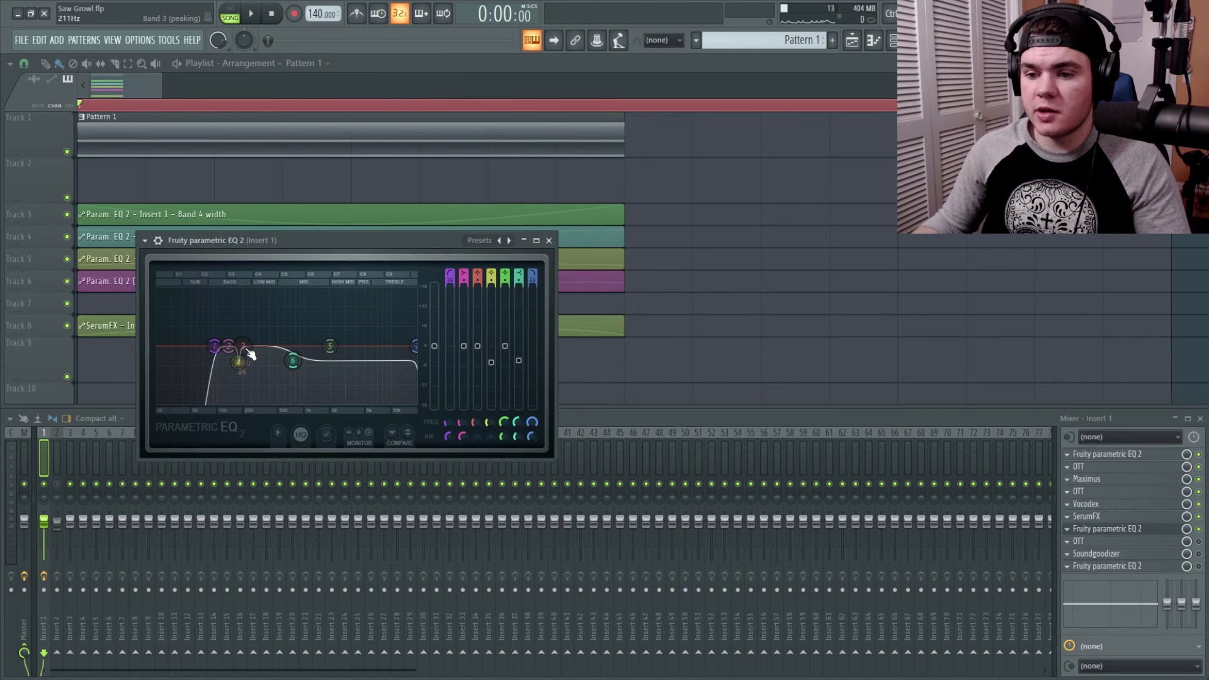
key(space)
key(space)
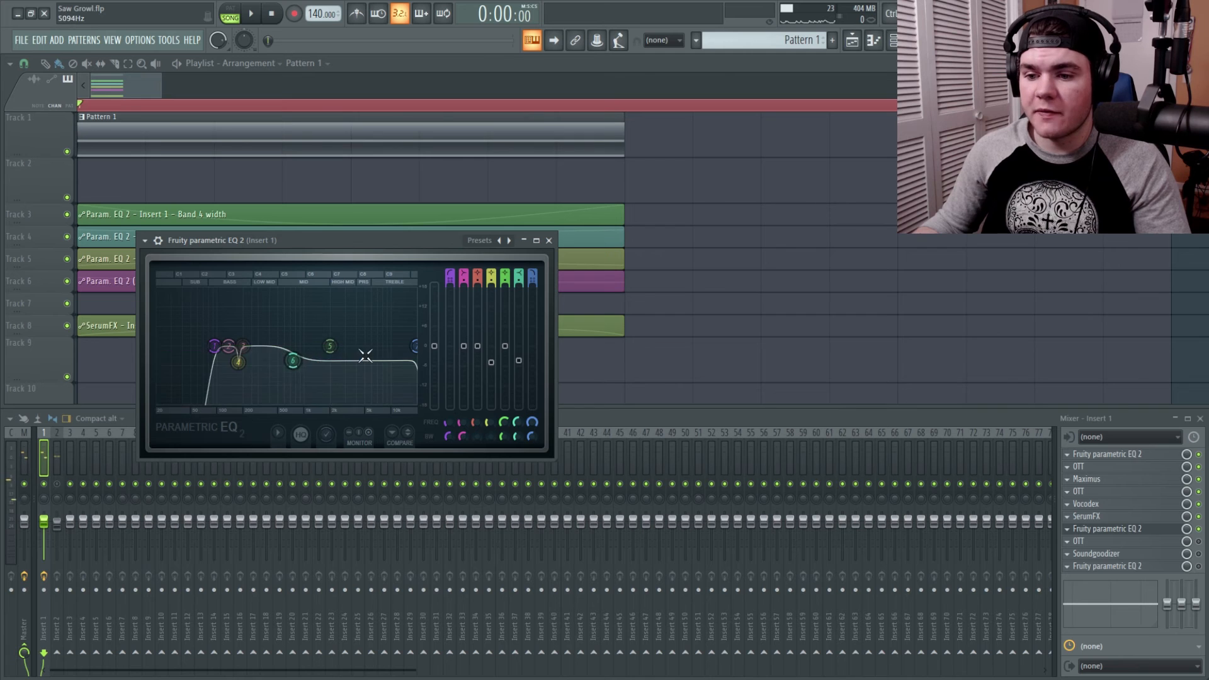
mouse_move(502, 363)
mouse_down()
mouse_move(501, 299)
mouse_move(491, 370)
mouse_up()
key(space)
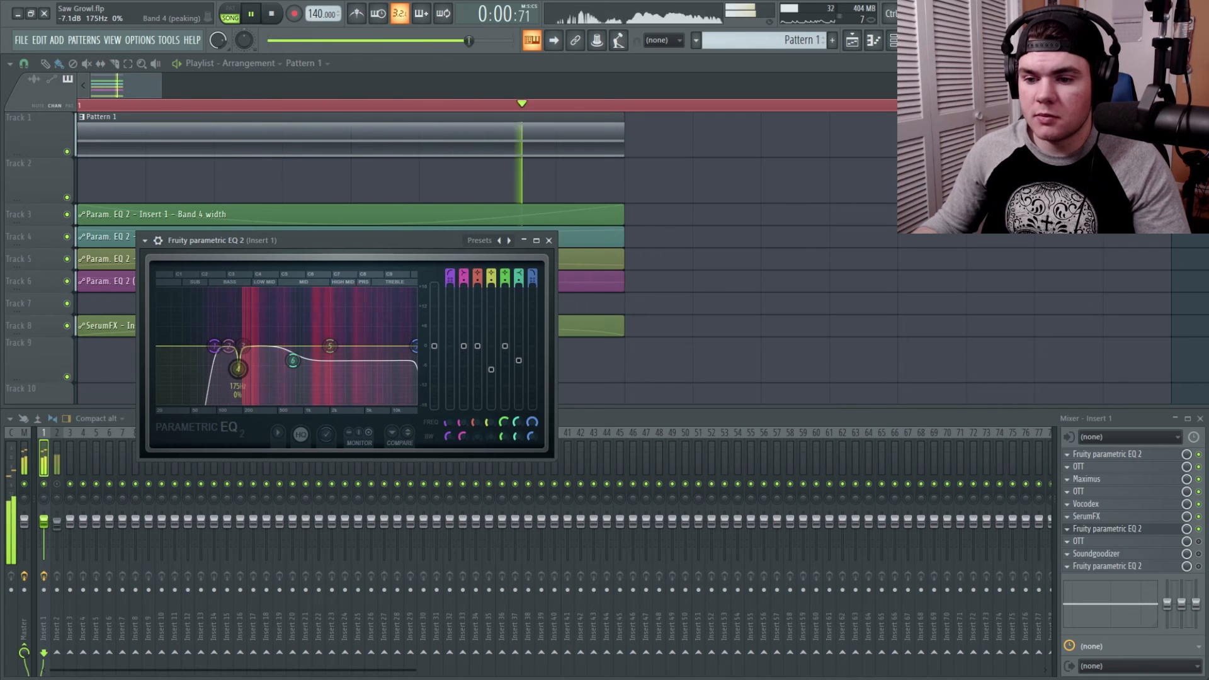
key(space)
- Check the settings of the slot 8 OTT on Insert 1 and audition the pattern through it
click(1145, 543)
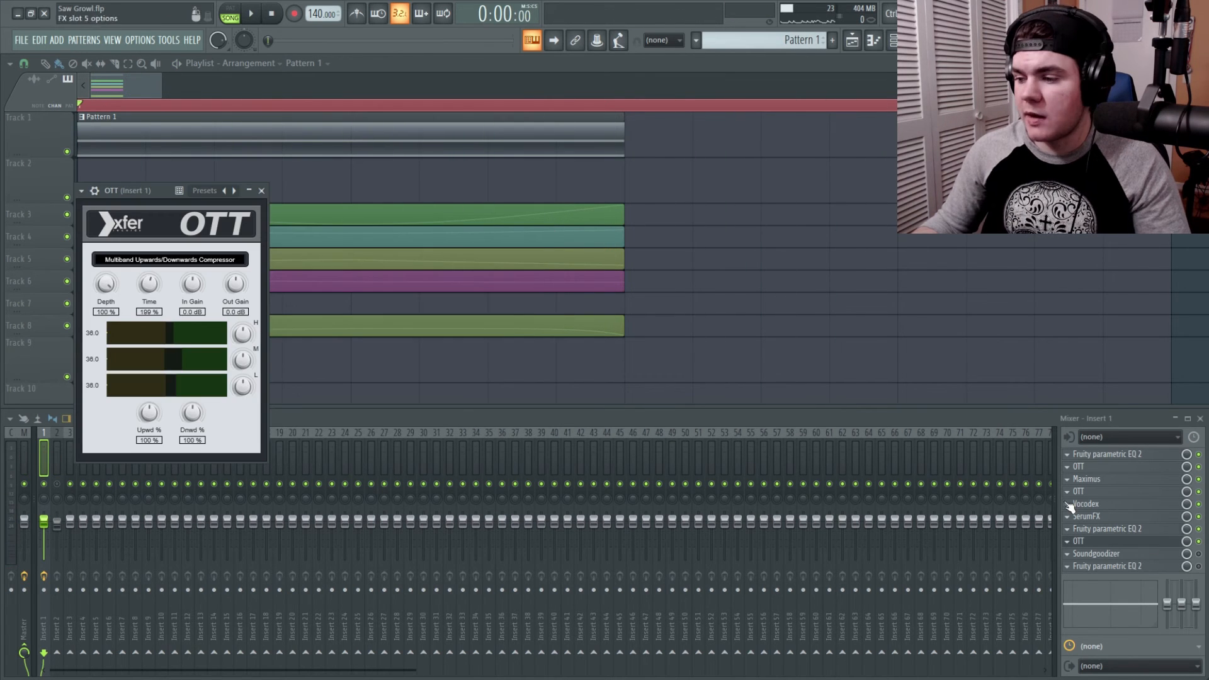
drag(151, 195, 186, 192)
key(space)
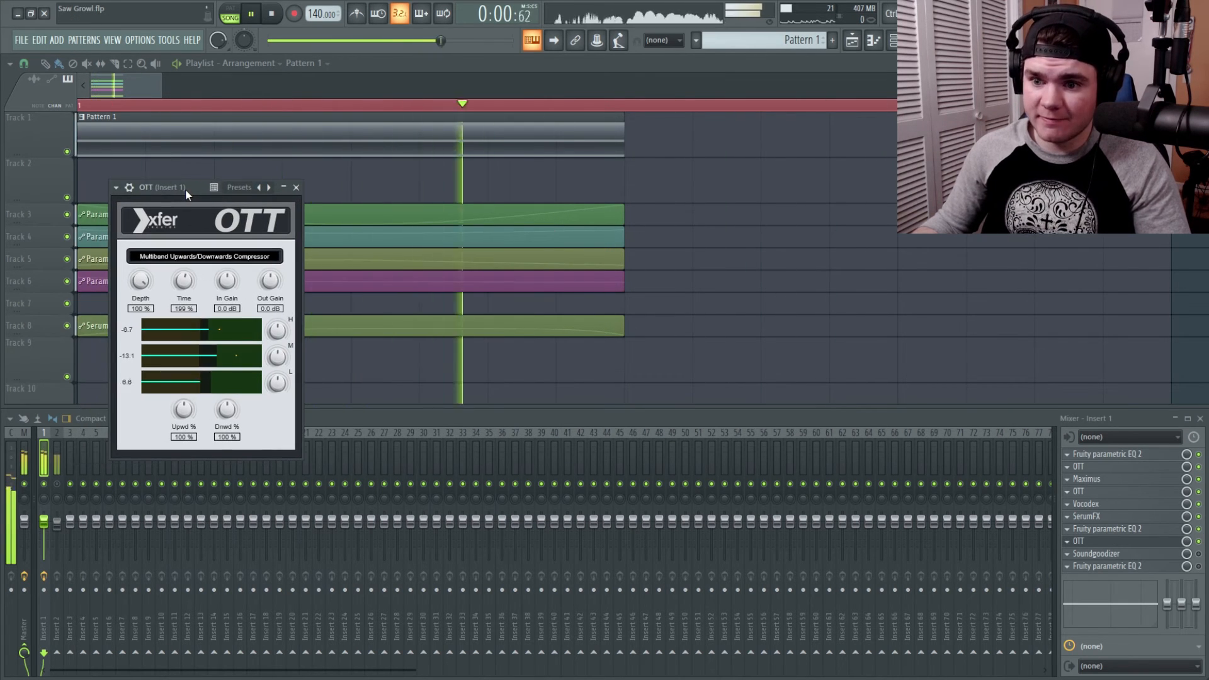
key(space)
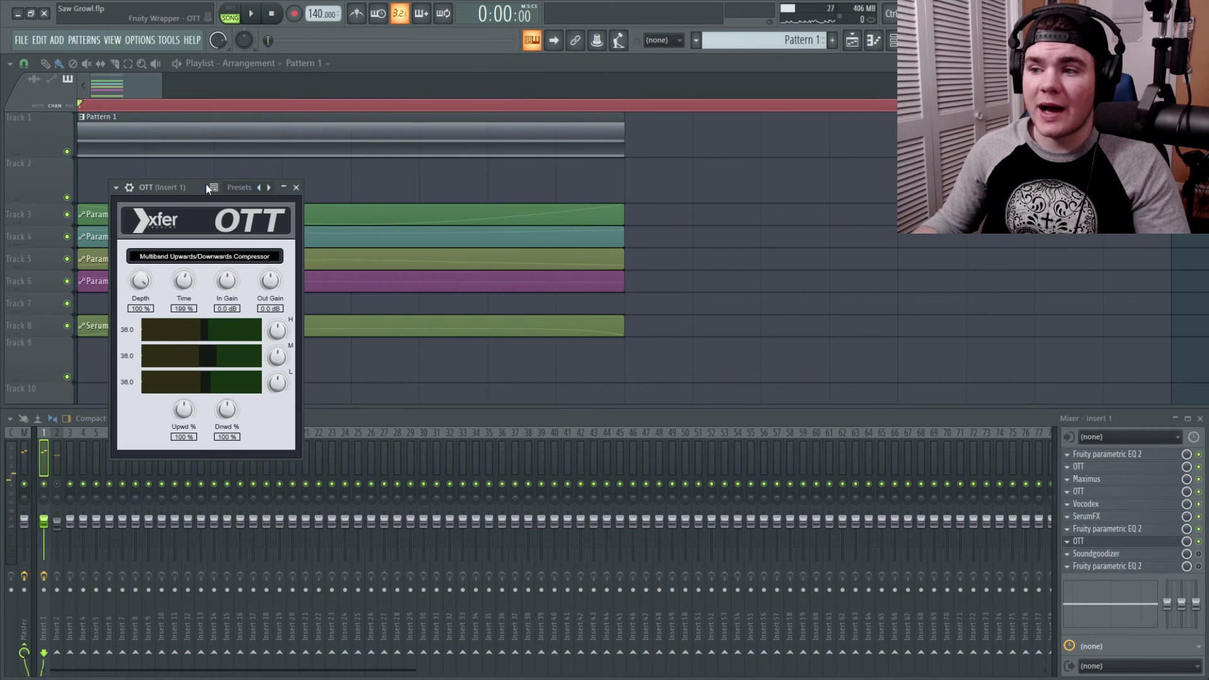
key(space)
key(space)
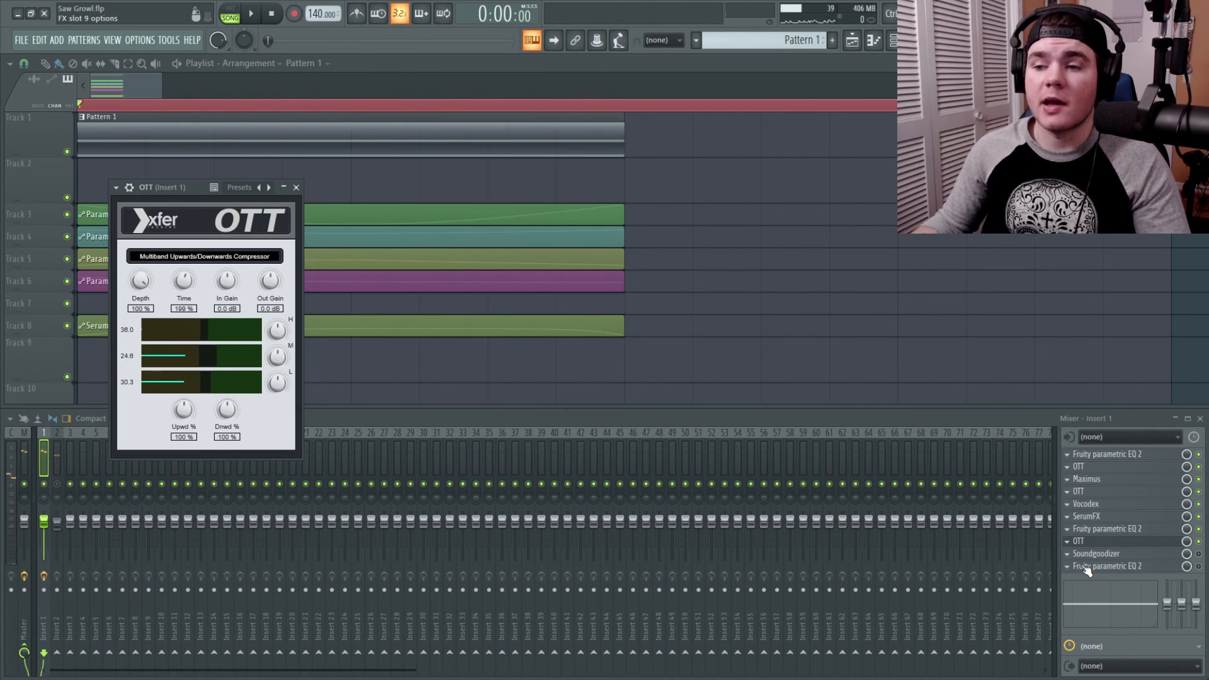
- Check the Soundgoodizer settings on Insert 1, audition the pattern through it and close it
click(1109, 554)
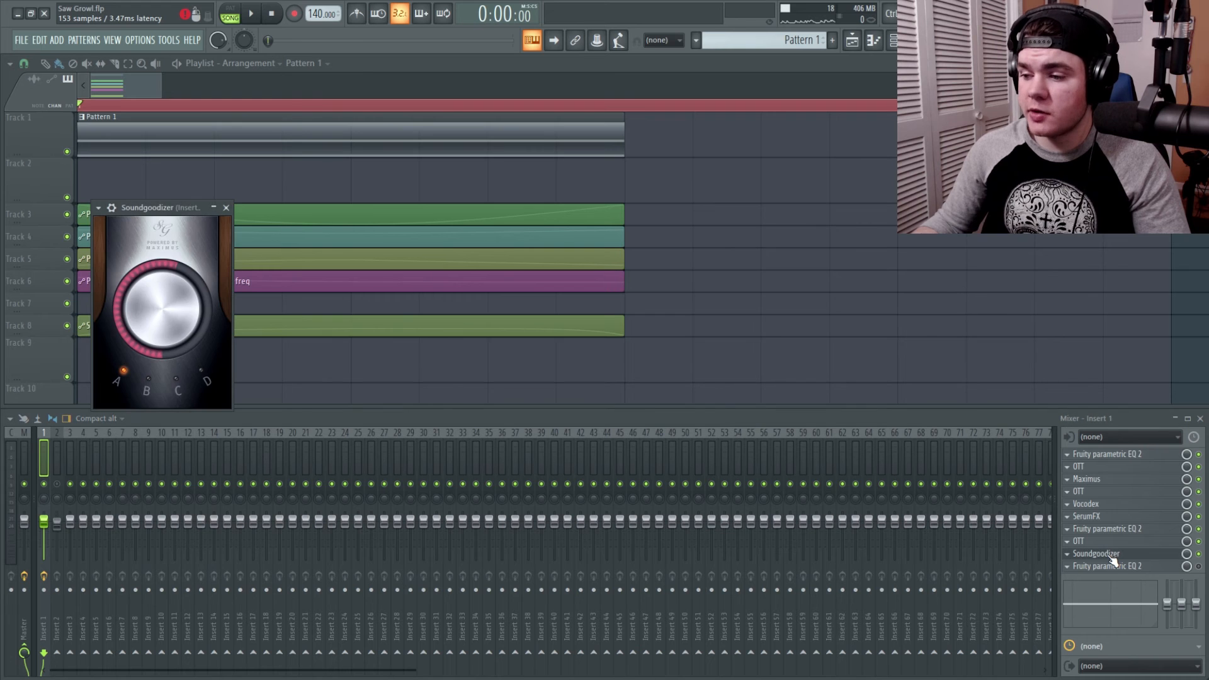
drag(167, 217, 333, 199)
key(space)
key(space)
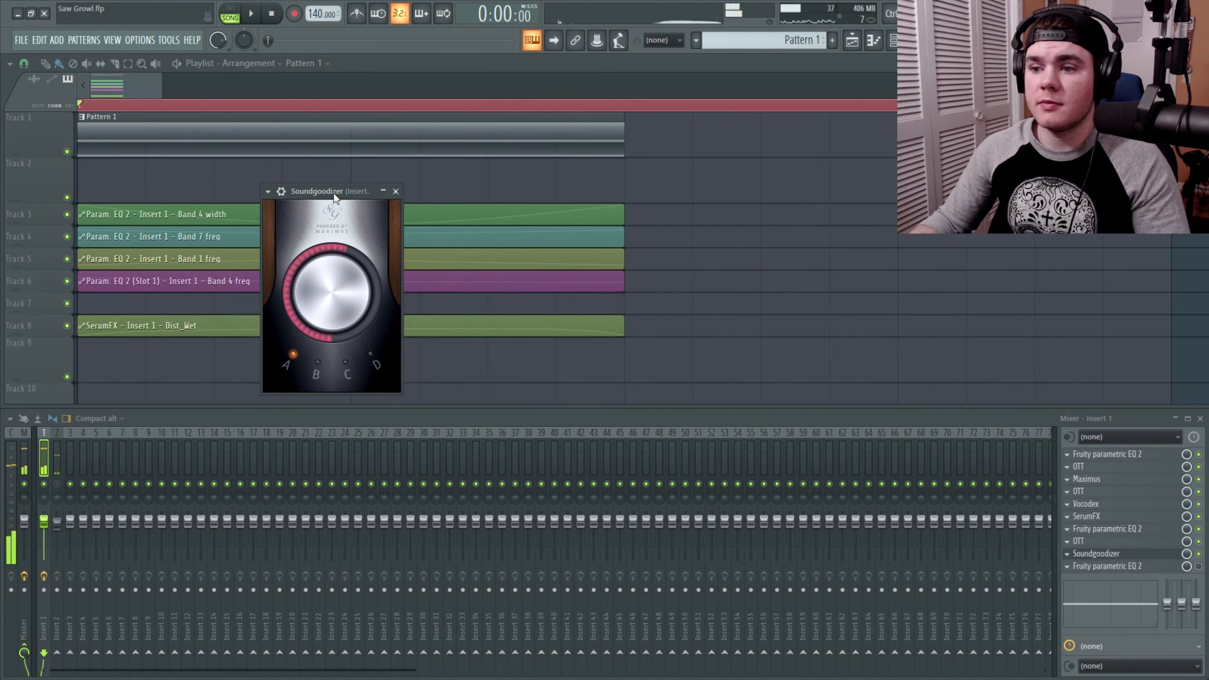
click(1133, 554)
- Open the slot 10 Fruity parametric EQ 2 and audition the pattern while checking its low cut
click(1133, 567)
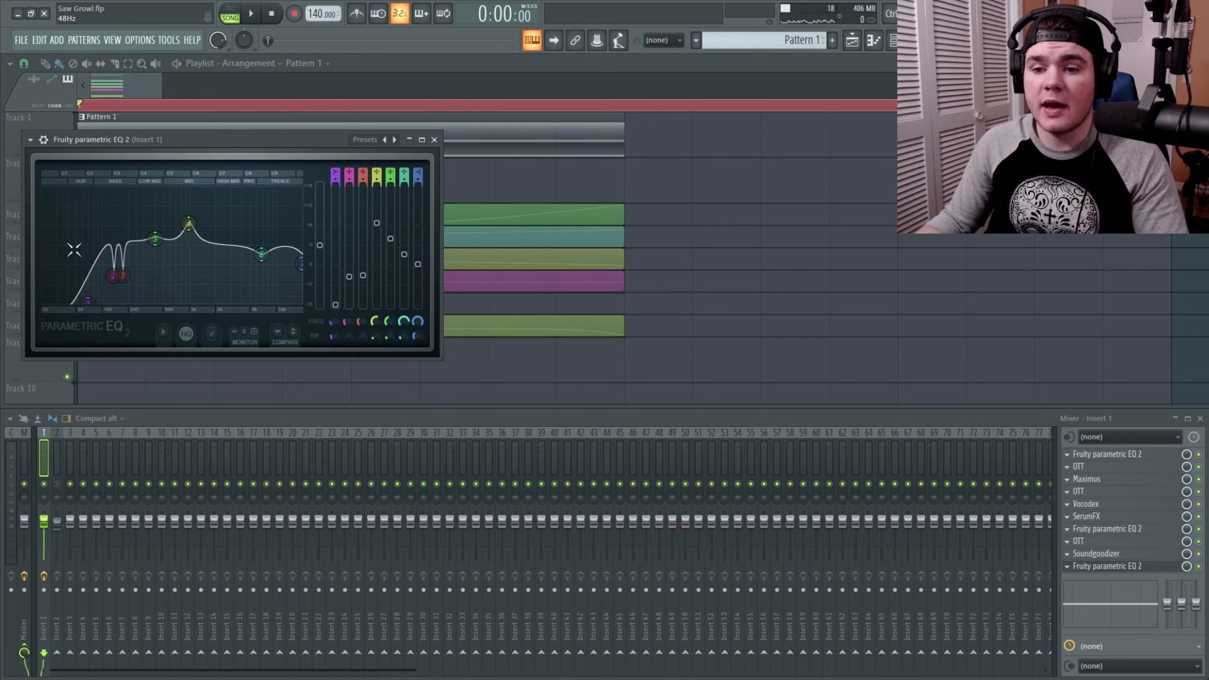
key(space)
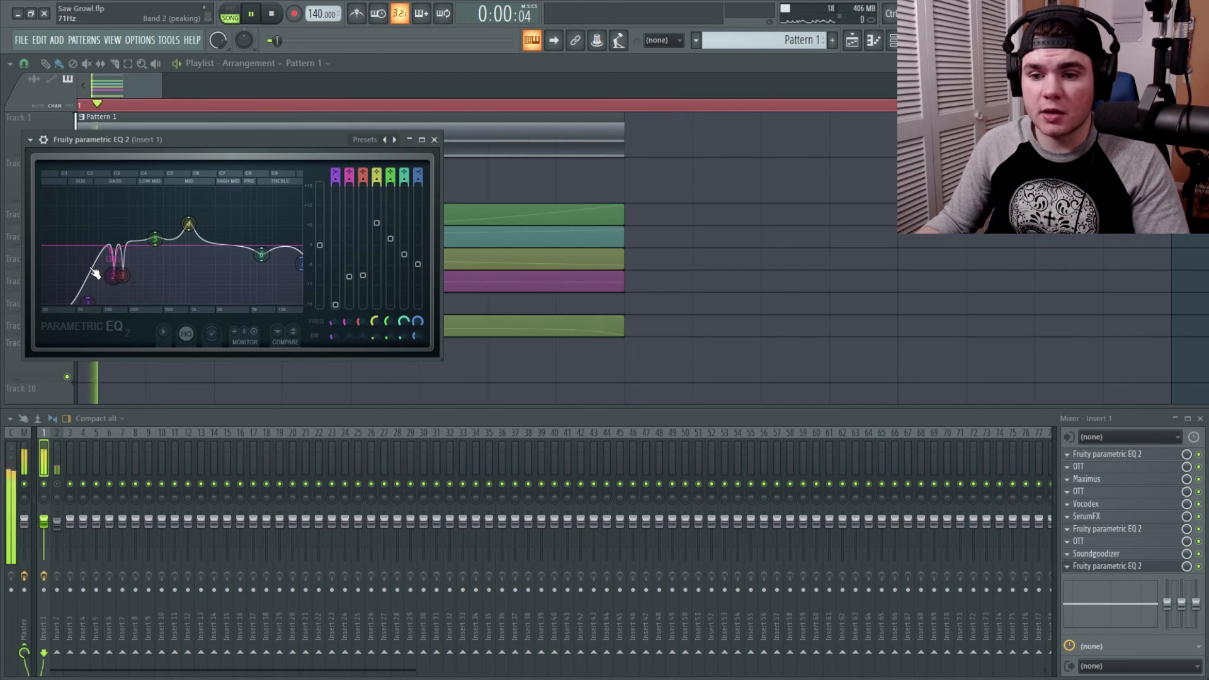
key(space)
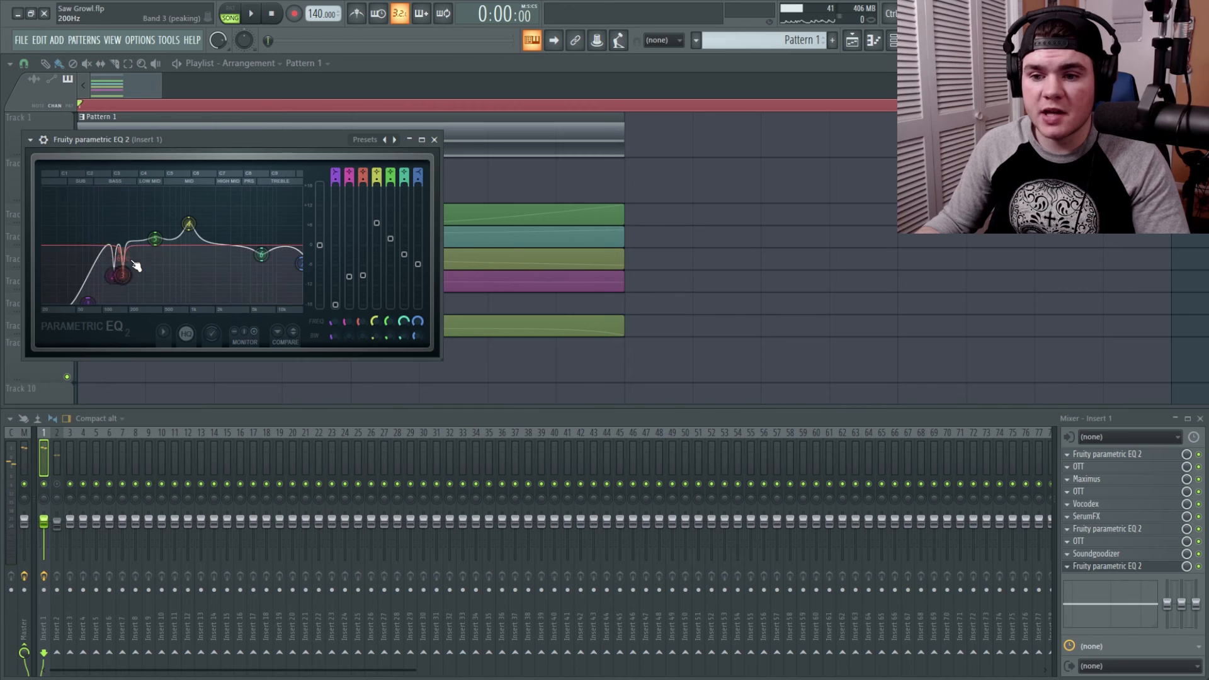
- Compare the pattern with the slot 10 EQ's Band 2 and Band 3 cuts reduced and restored
drag(363, 276, 349, 252)
key(space)
key(space)
key(space)
key(space)
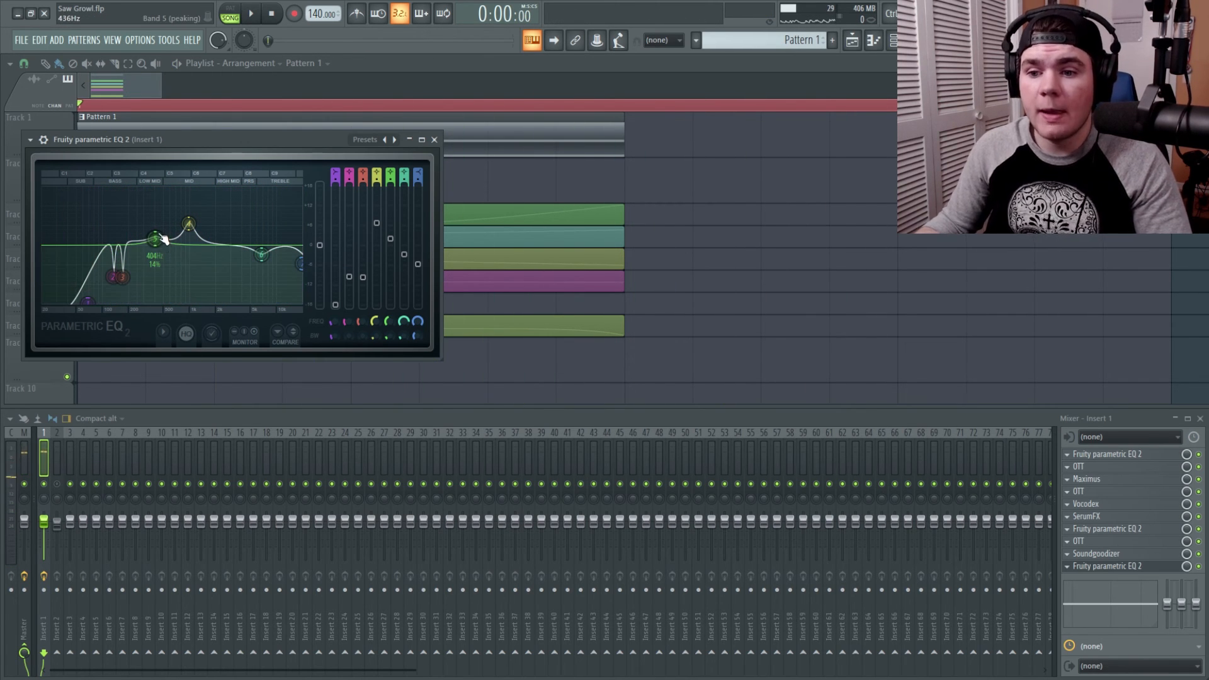
- Slightly raise the Band 4 and Band 5 boosts in the slot 10 EQ while auditioning the pattern
mouse_move(377, 224)
mouse_down()
mouse_move(377, 190)
mouse_move(376, 219)
mouse_up()
key(space)
key(space)
mouse_move(390, 239)
mouse_down()
mouse_move(390, 207)
mouse_move(390, 236)
mouse_up()
key(space)
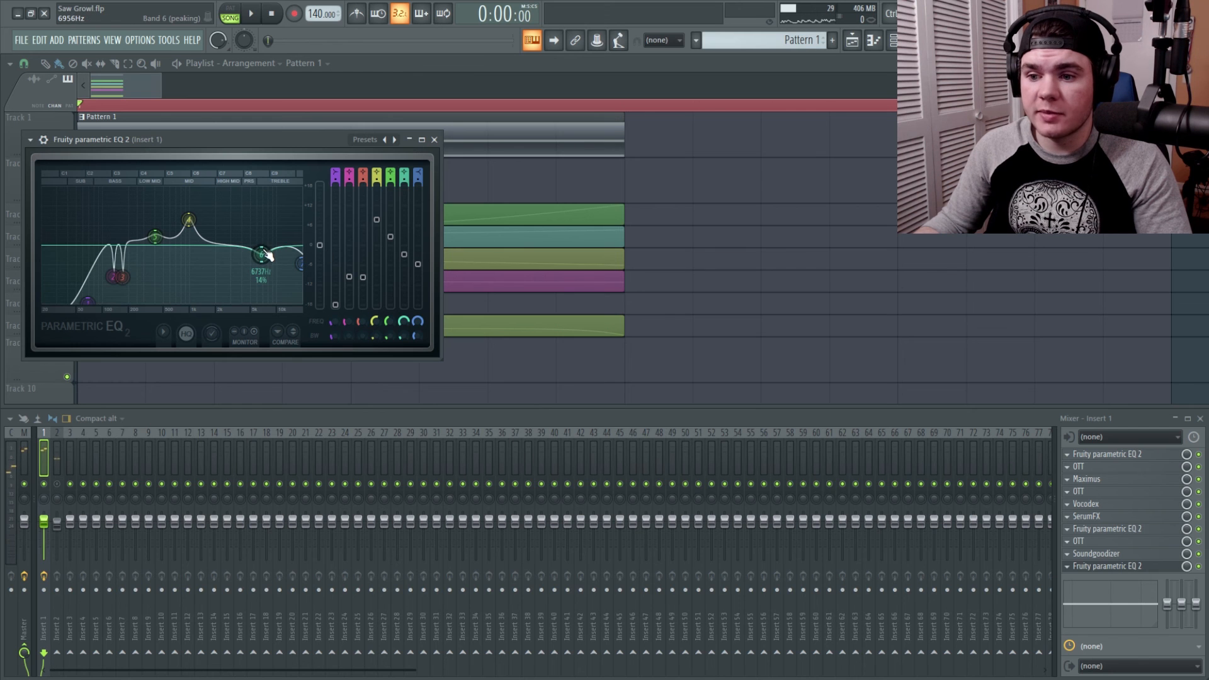
- Slightly lower the Band 7 high shelf in the slot 10 EQ during playback and close the EQ
key(space)
drag(309, 267, 306, 274)
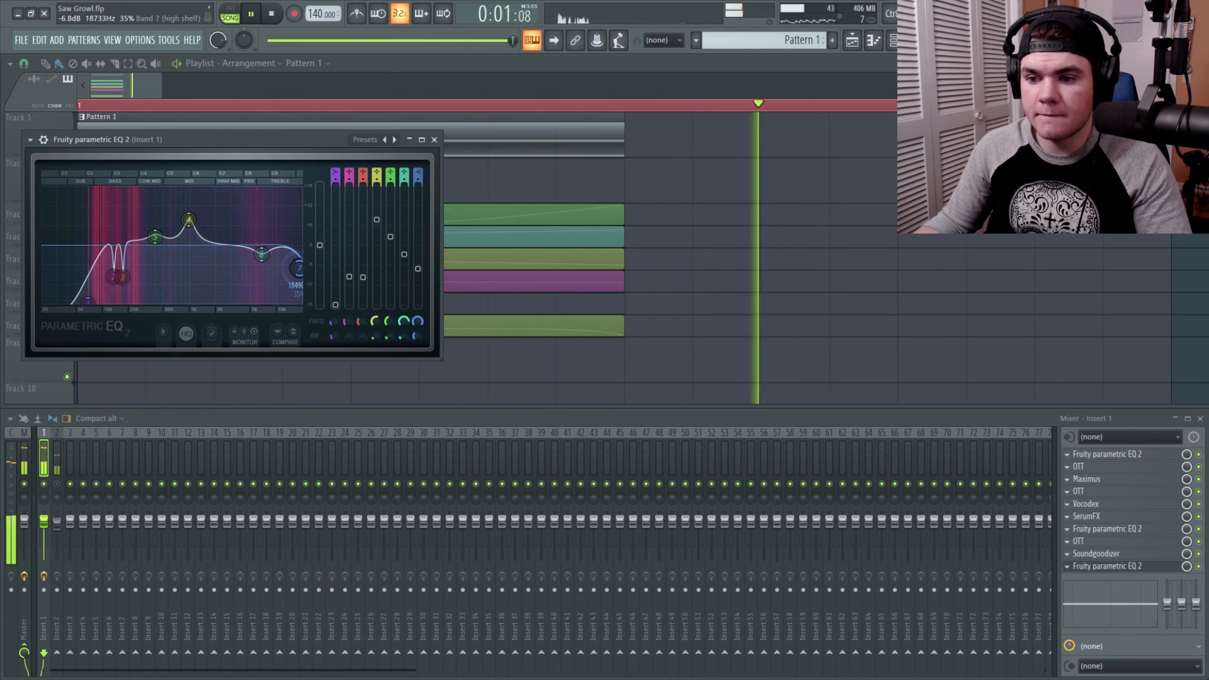
key(space)
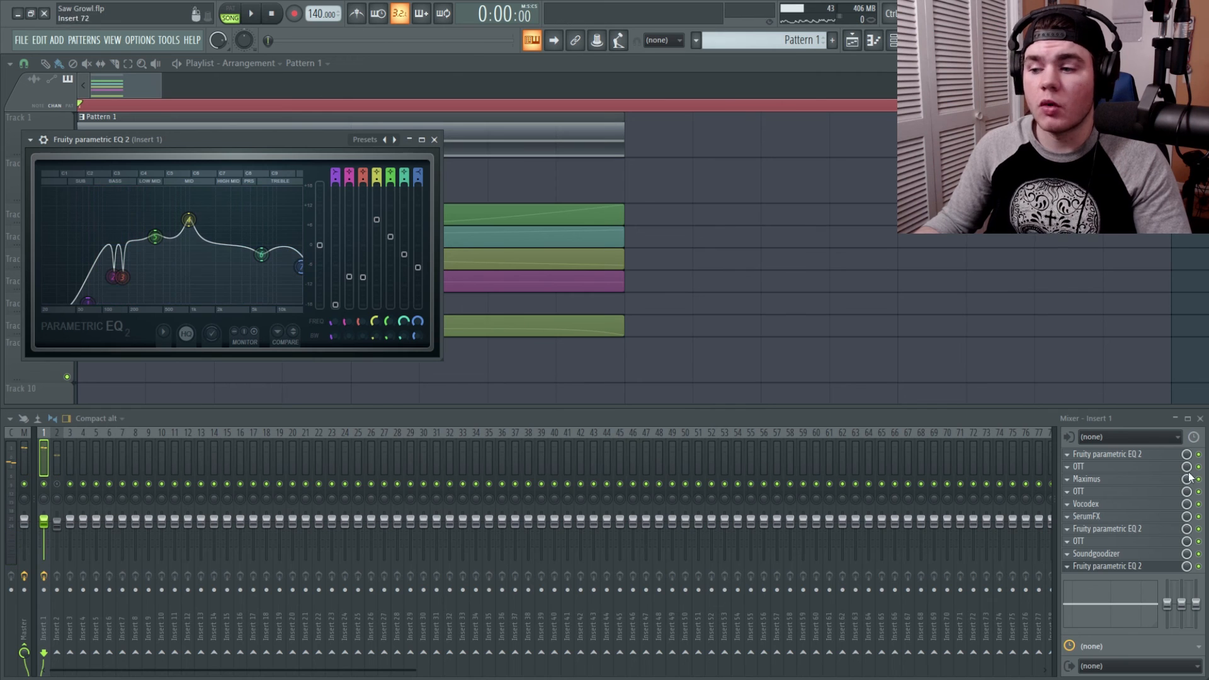
click(1117, 566)
- Solo mixer Insert 2, audition the pattern through it and restore all tracks
right_click(57, 484)
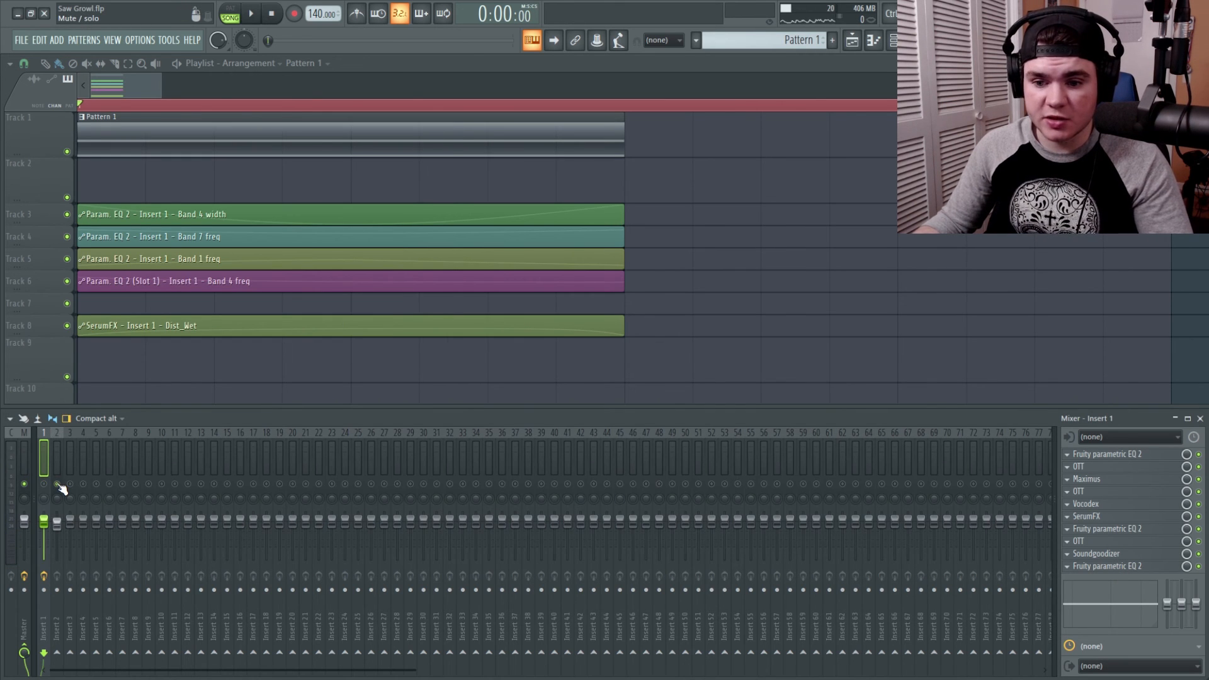
click(55, 454)
key(space)
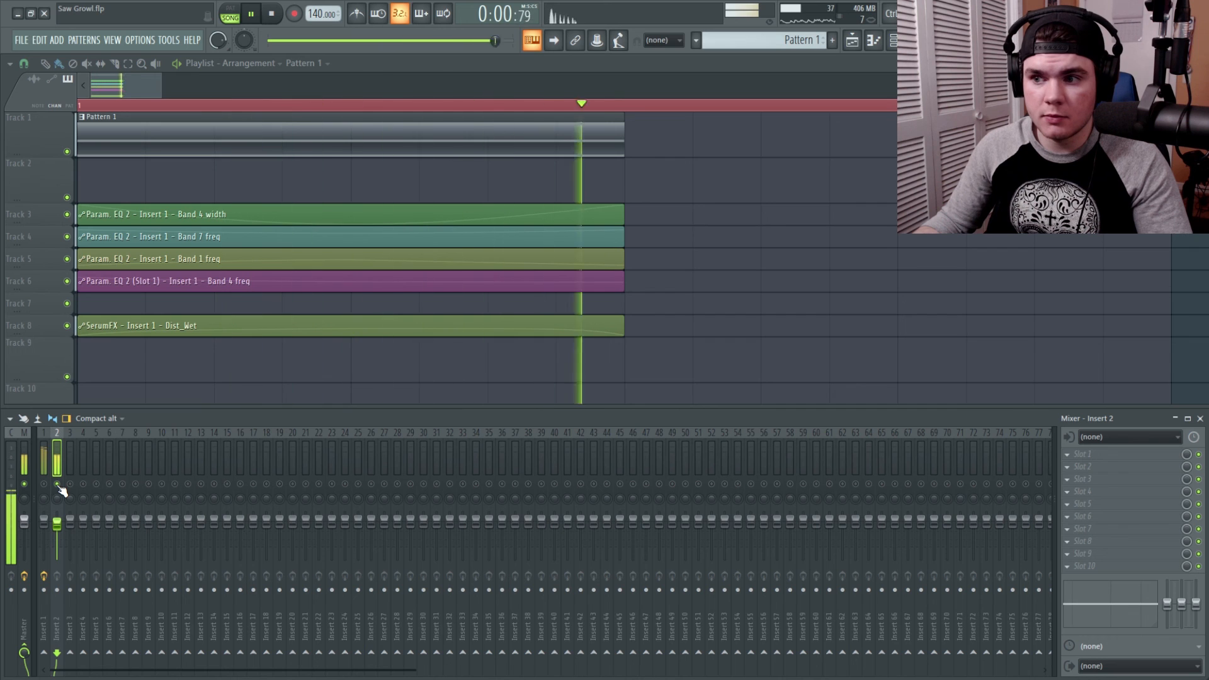
key(space)
right_click(58, 485)
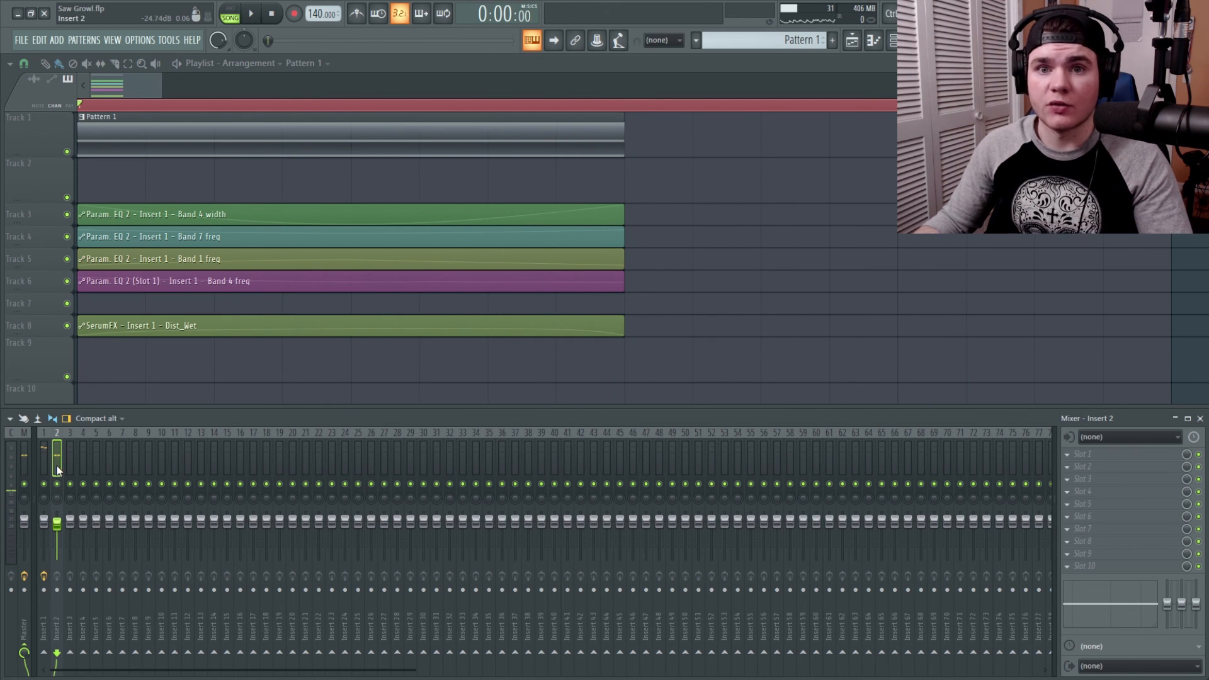
- Compare the growl with Insert 2 muted against the full sound with both inserts active
key(space)
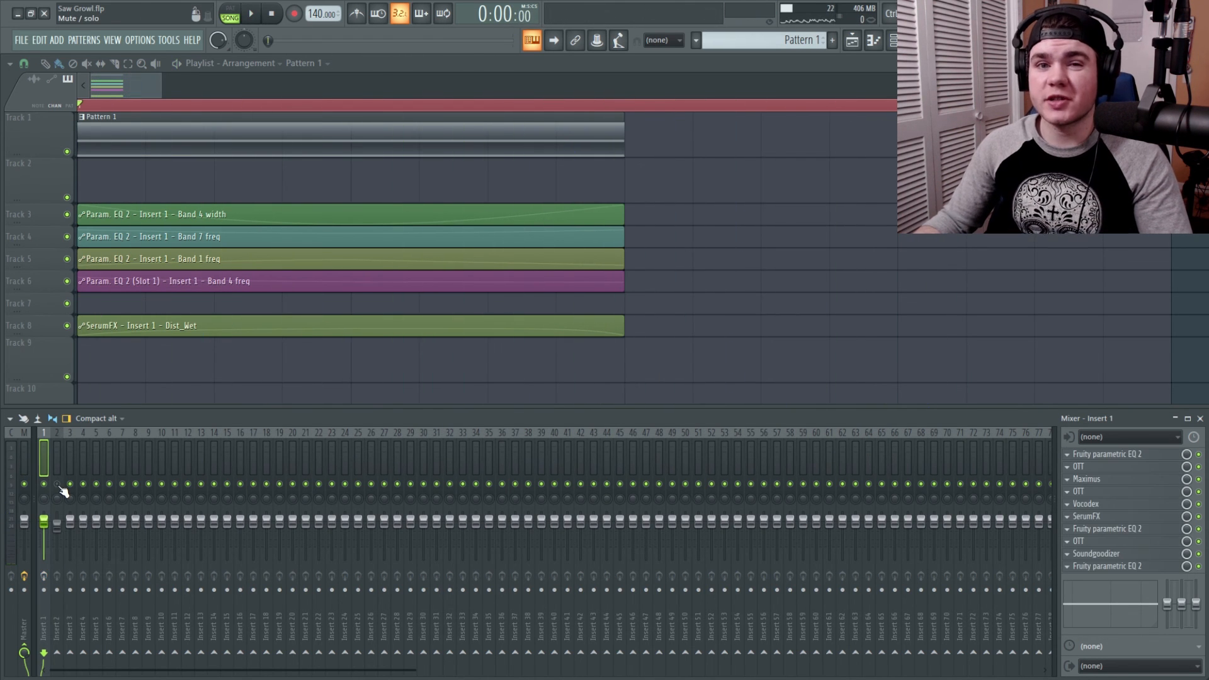
key(space)
key(space)
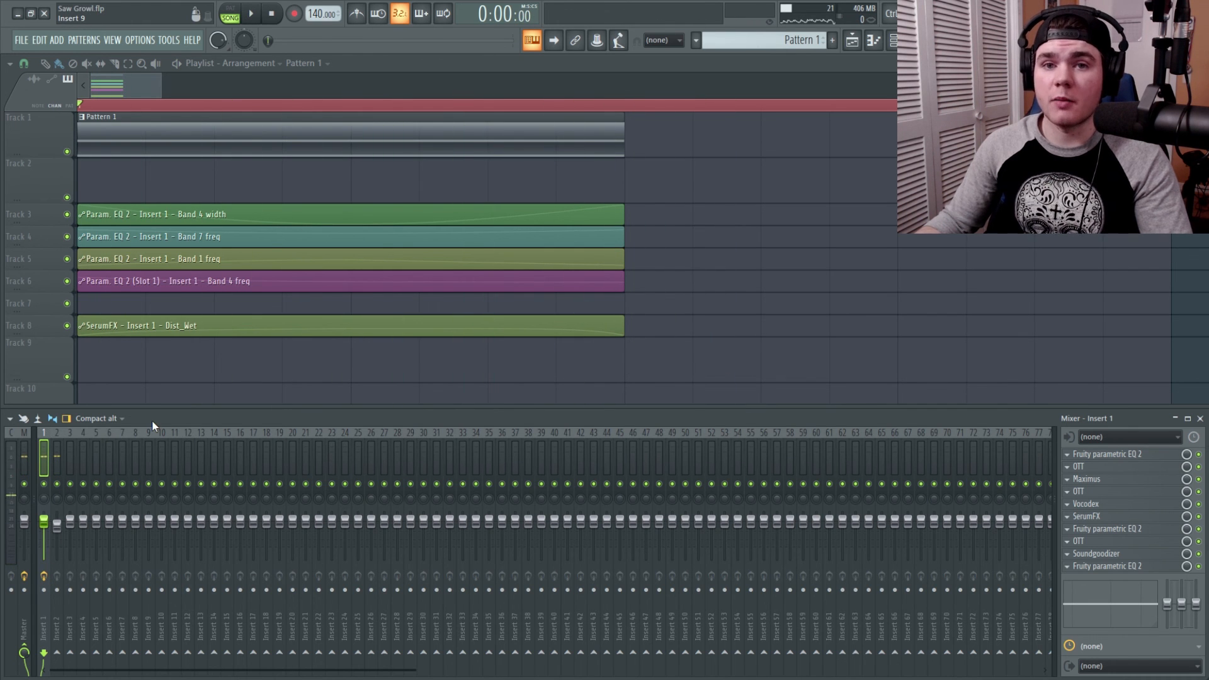
key(space)
key(space)
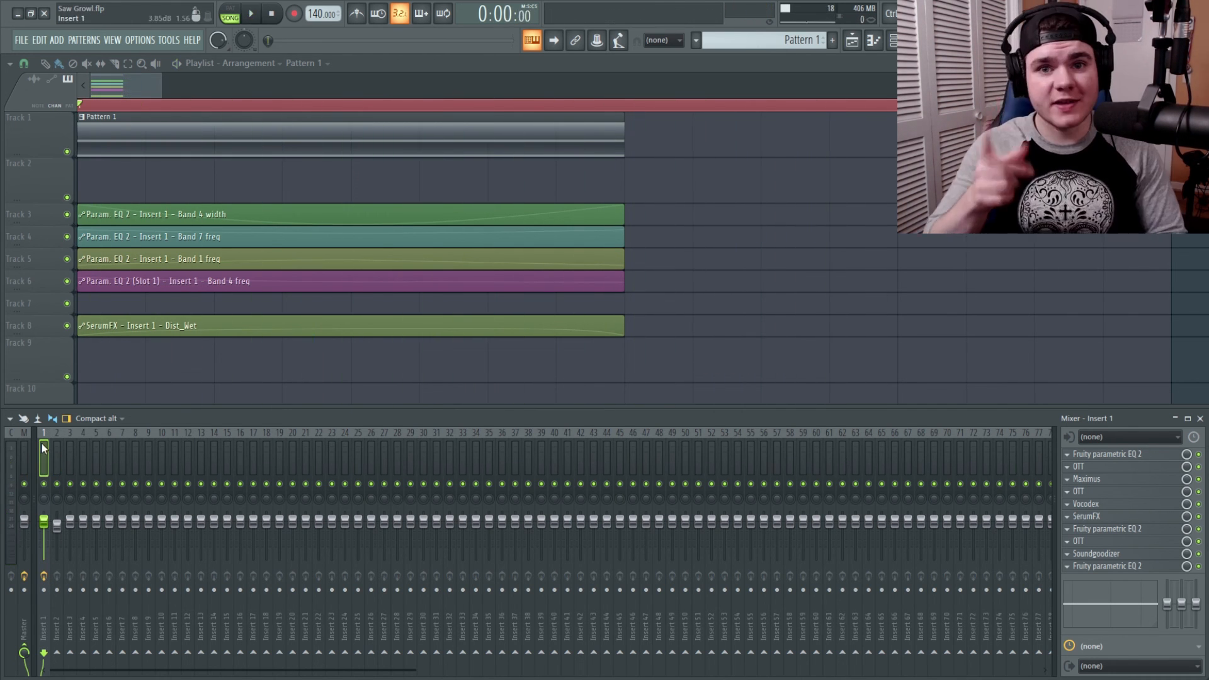